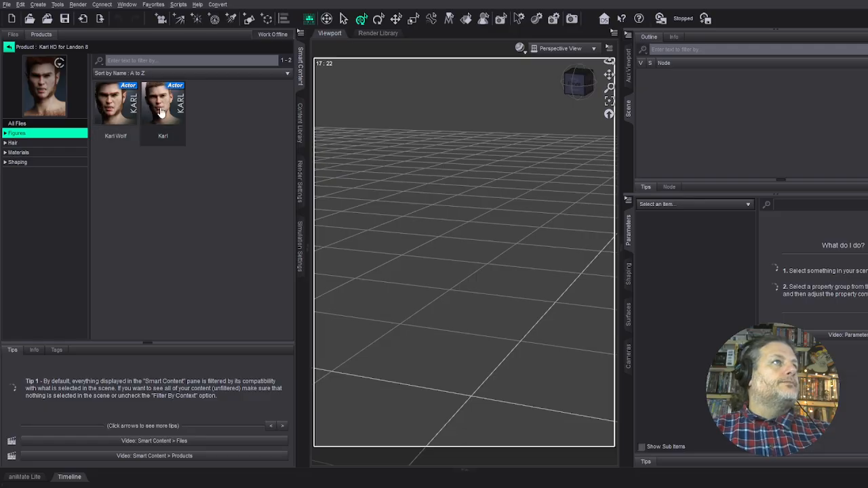
# Step: Load the Karl figure from Karl HD for Landon 8 and try to add the Karl Hair Human hair
pyautogui.click(161, 112)
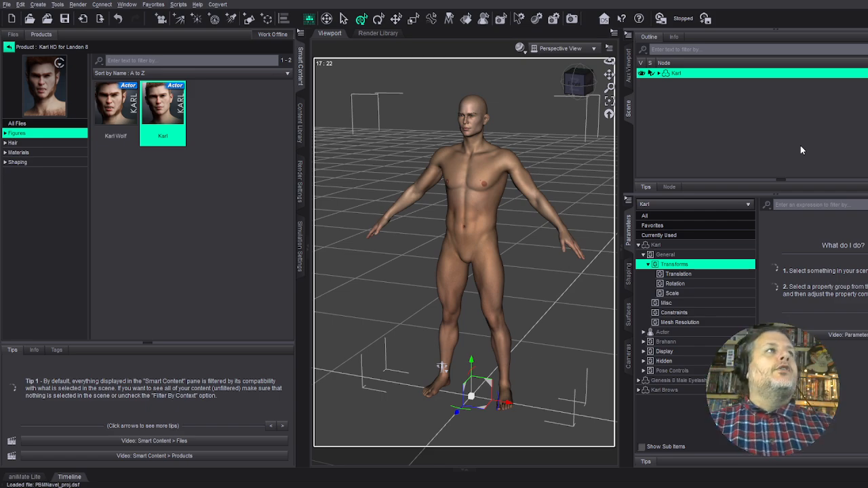
pyautogui.moveTo(610, 86)
pyautogui.mouseDown()
pyautogui.moveTo(609, 76)
pyautogui.moveTo(581, 91)
pyautogui.moveTo(588, 81)
pyautogui.moveTo(610, 88)
pyautogui.moveTo(608, 77)
pyautogui.mouseUp()
pyautogui.click(18, 144)
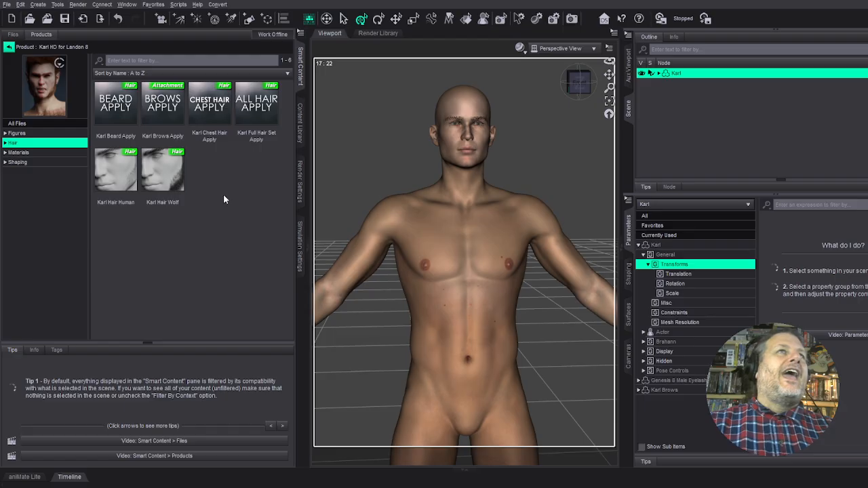
pyautogui.click(126, 173)
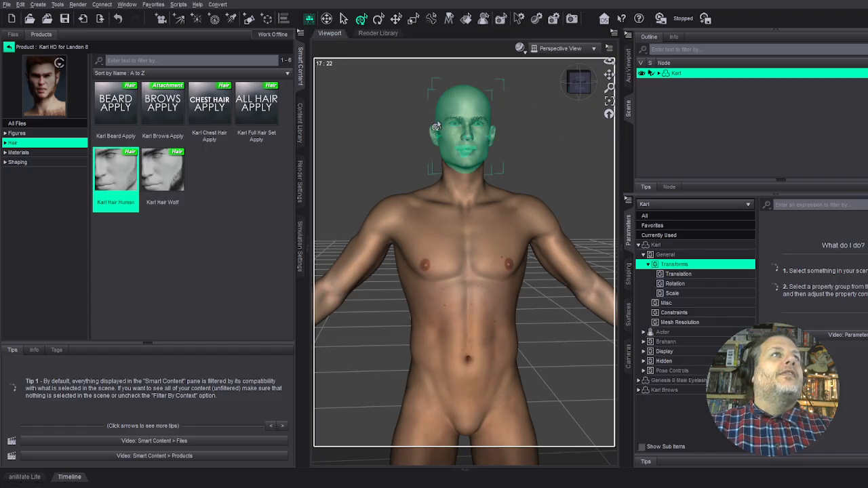
# Step: Check Karl's child nodes in the scene hierarchy, including Karl Brows and Hip, for the added hair
pyautogui.moveTo(582, 81); pyautogui.dragTo(614, 85)
pyautogui.click(658, 73)
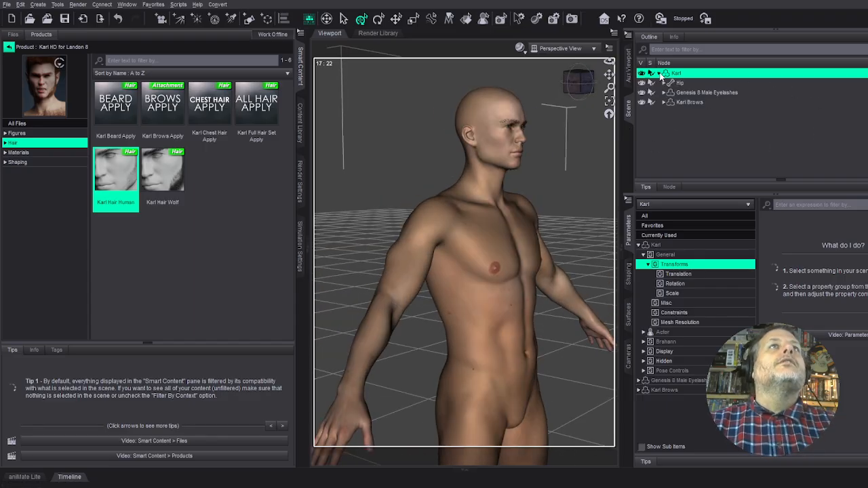
pyautogui.click(685, 100)
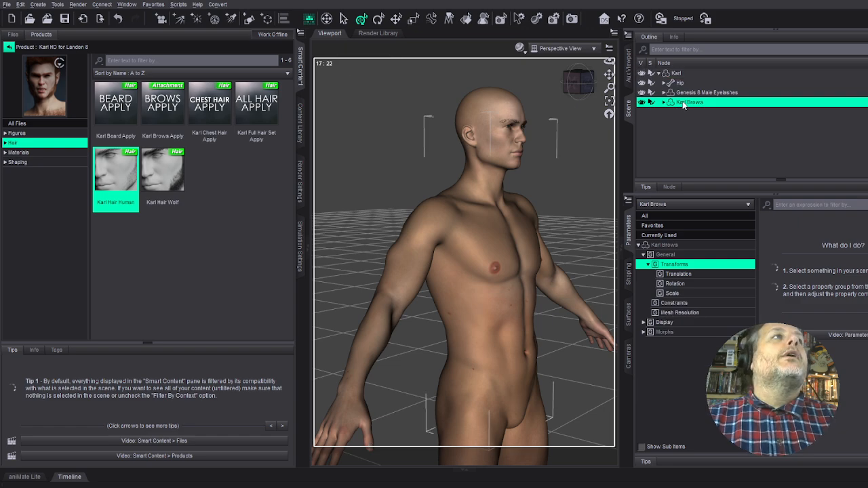
pyautogui.click(681, 84)
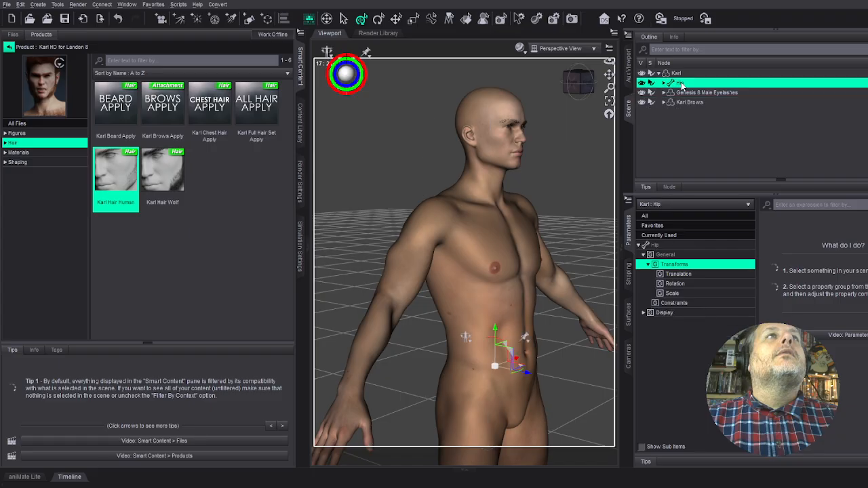
pyautogui.click(665, 83)
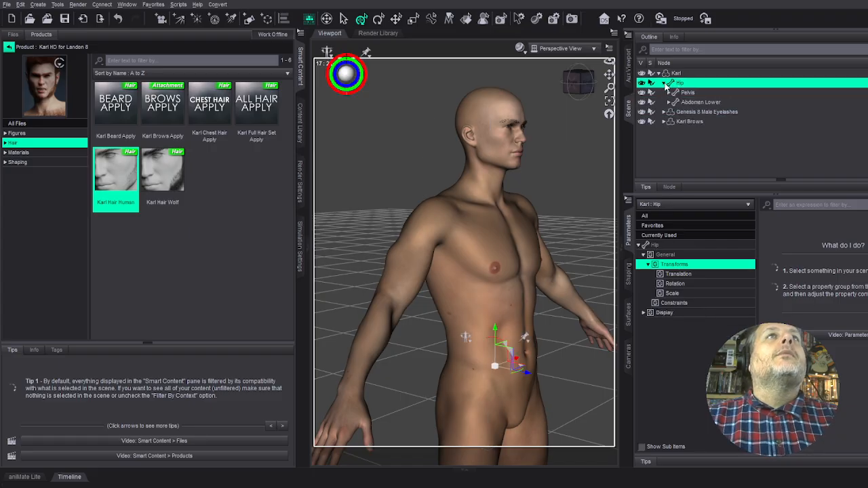
pyautogui.click(664, 84)
pyautogui.click(670, 74)
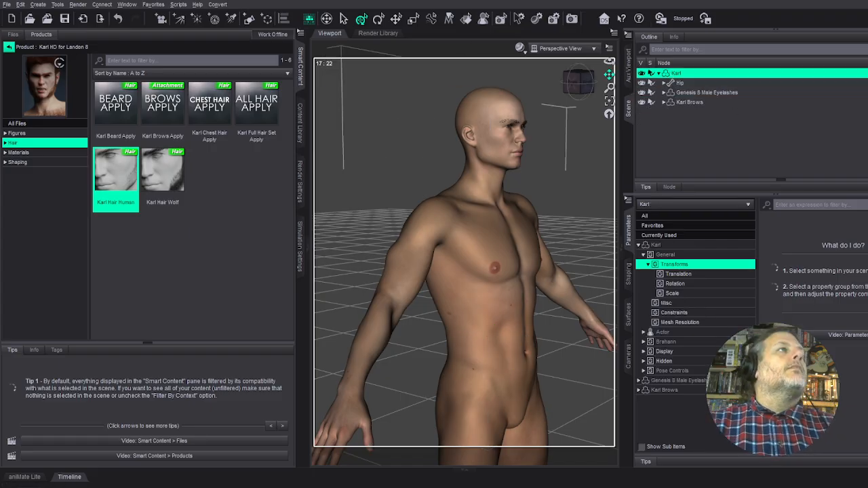
# Step: View Karl's shaping presets, return to the product list filtered for landon, and examine the figure's head up close
pyautogui.click(27, 162)
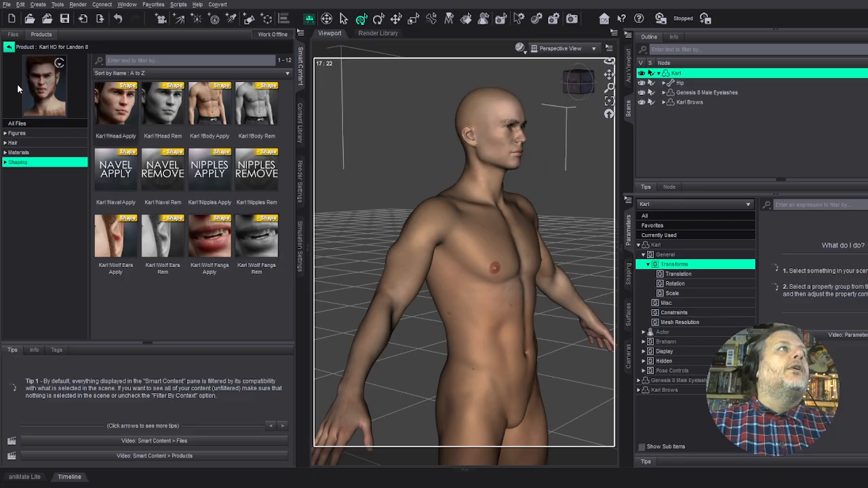
pyautogui.click(10, 49)
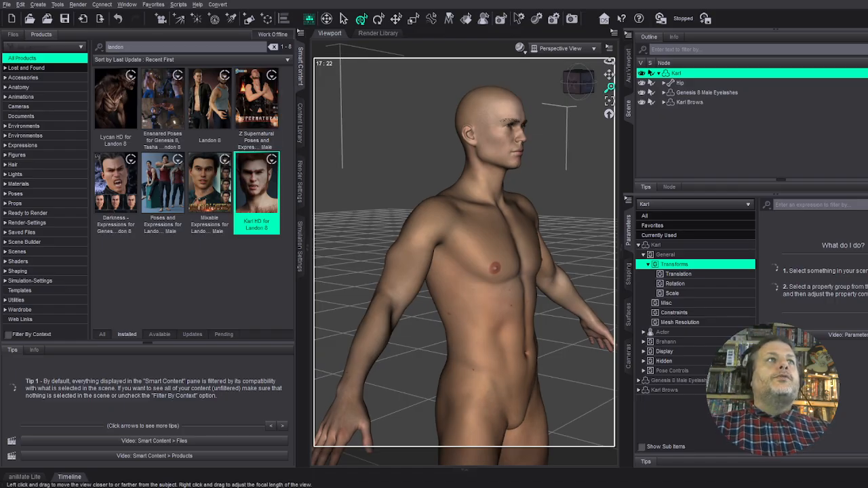
pyautogui.moveTo(609, 89); pyautogui.dragTo(575, 158)
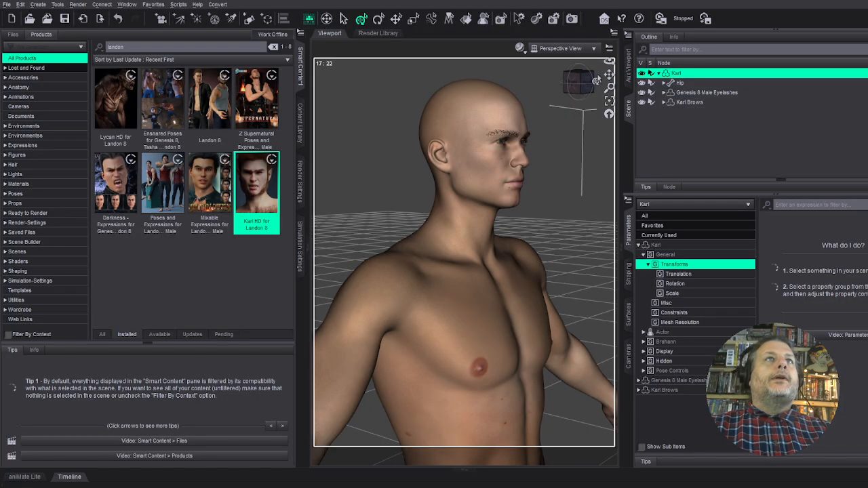
pyautogui.moveTo(595, 80); pyautogui.dragTo(576, 82)
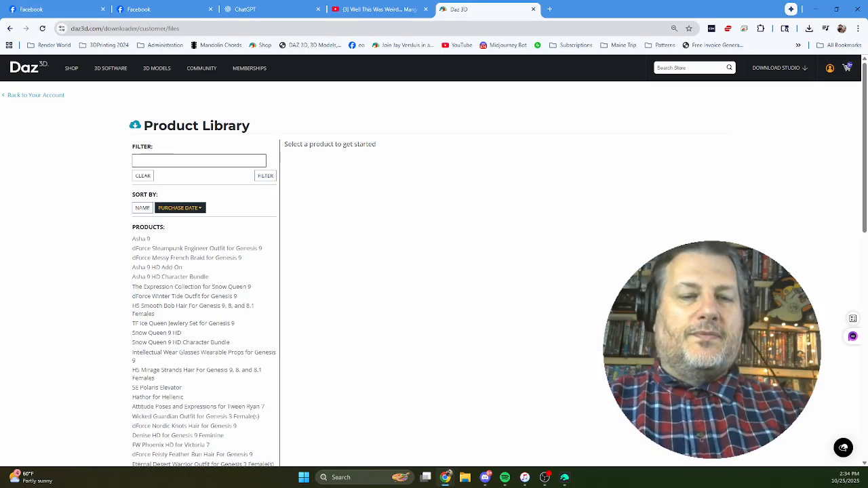
# Step: Switch to the Daz 3D website, filter the Product Library for Landon, and open the Landon 8 product page
pyautogui.write('andon')
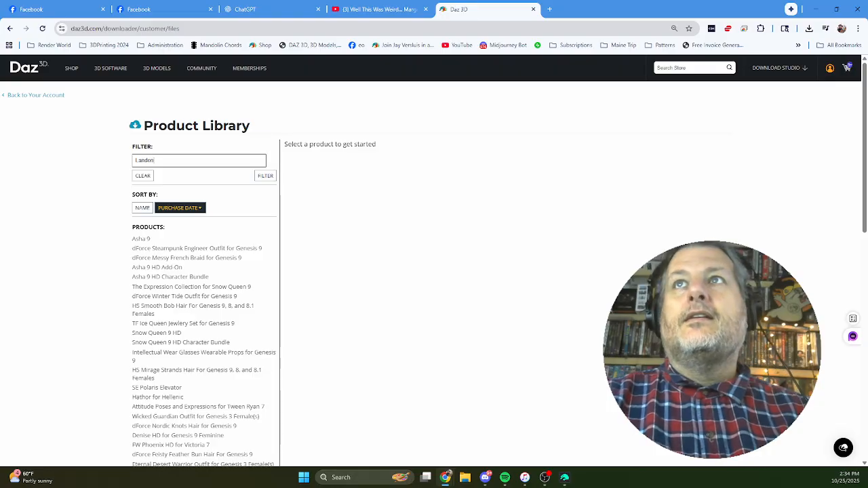
pyautogui.press('Return')
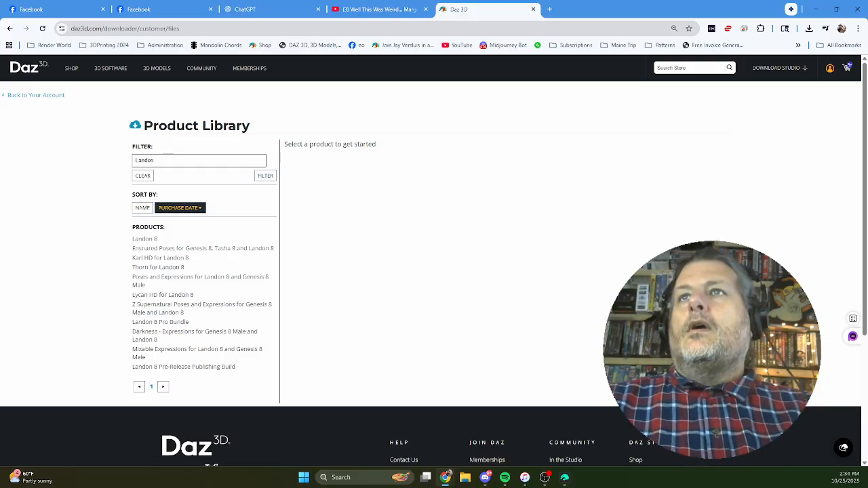
pyautogui.moveTo(132, 295); pyautogui.dragTo(144, 295)
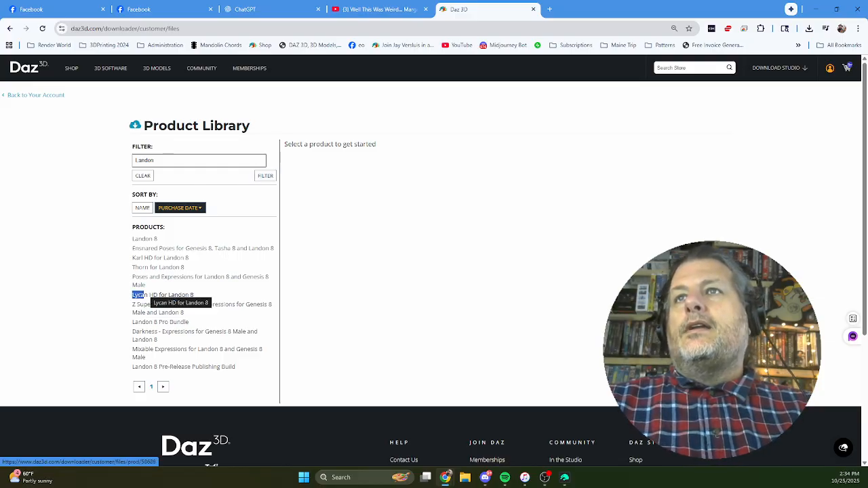
pyautogui.click(146, 239)
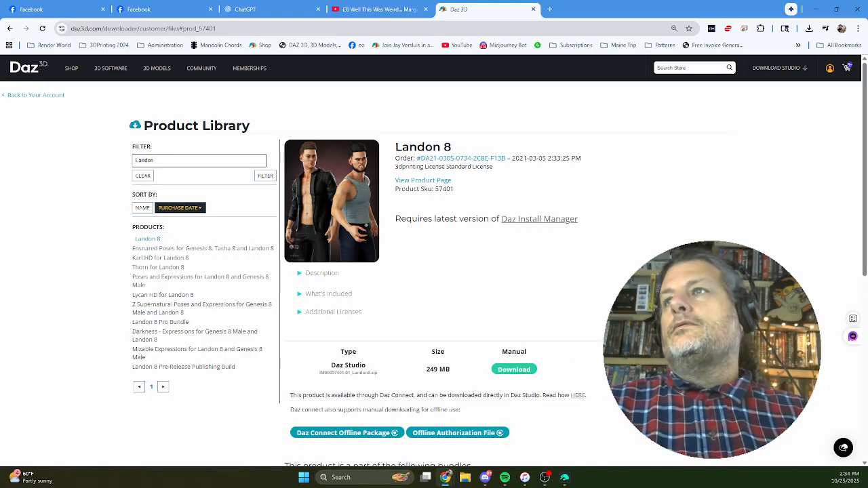
pyautogui.click(423, 180)
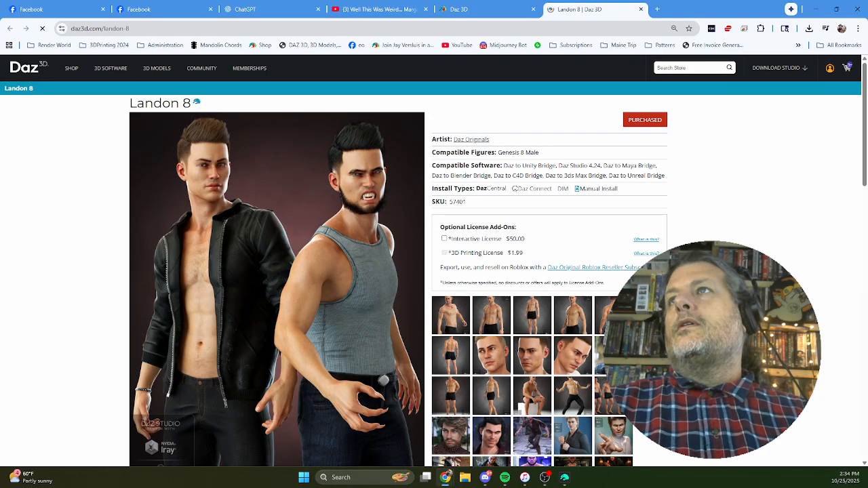
# Step: Review the included features, product add-ons and bundles on the Landon 8 product page
pyautogui.scroll(-5, 423, 182)
pyautogui.scroll(-15, 434, 281)
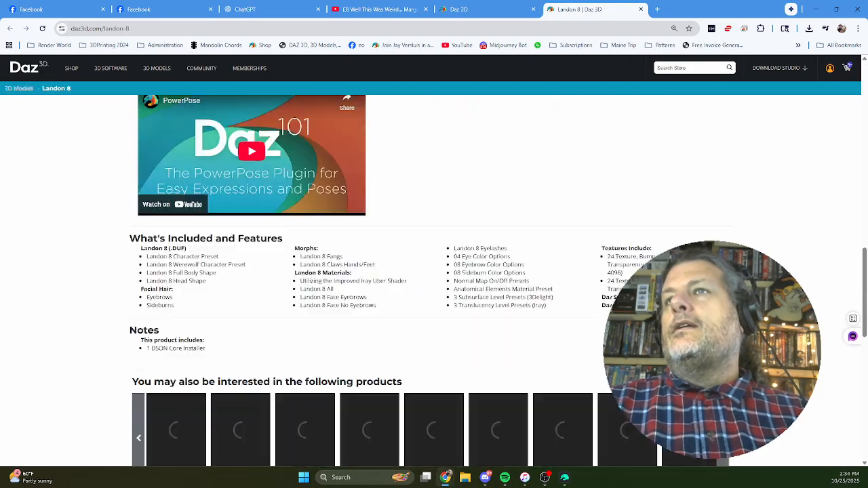
pyautogui.scroll(-3, 181, 278)
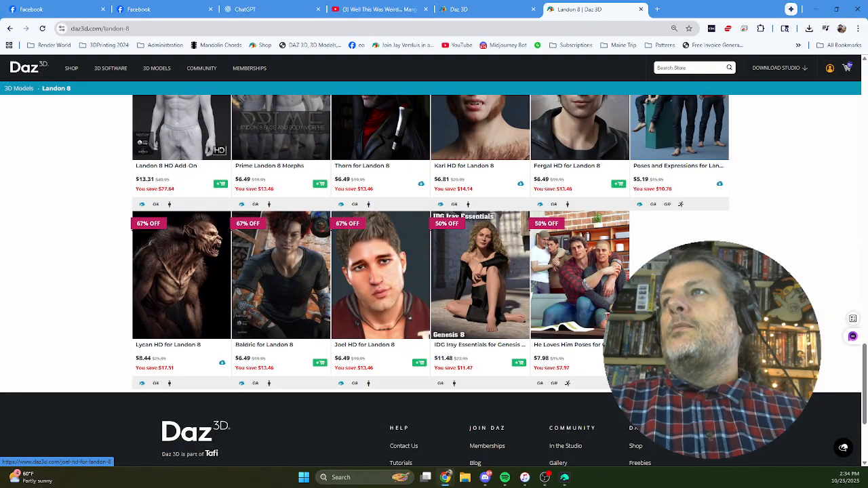
pyautogui.scroll(1, 380, 285)
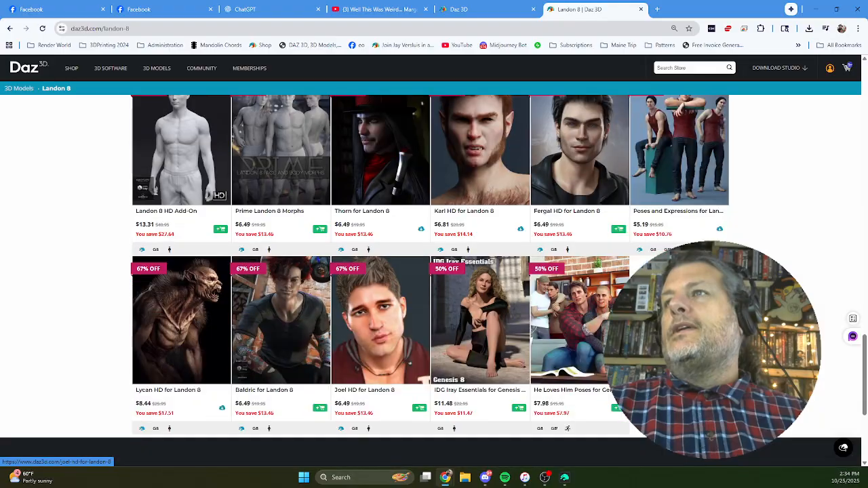
pyautogui.scroll(-3, 380, 319)
pyautogui.scroll(10, 380, 319)
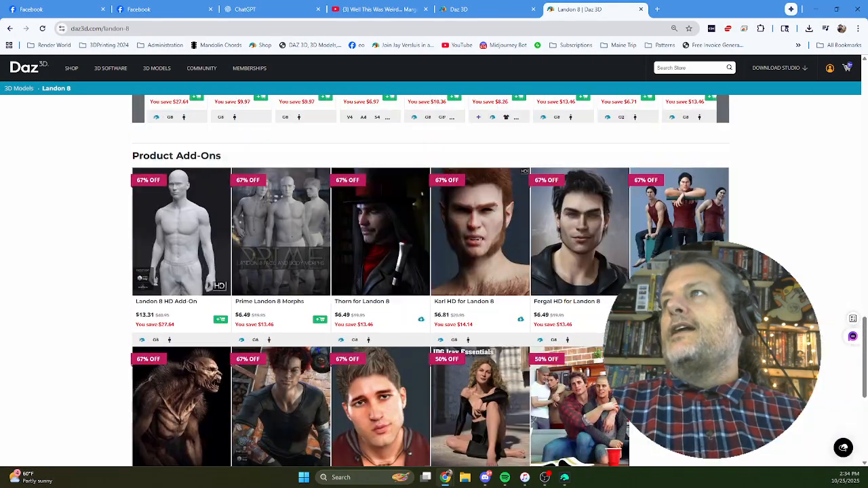
pyautogui.scroll(12, 380, 319)
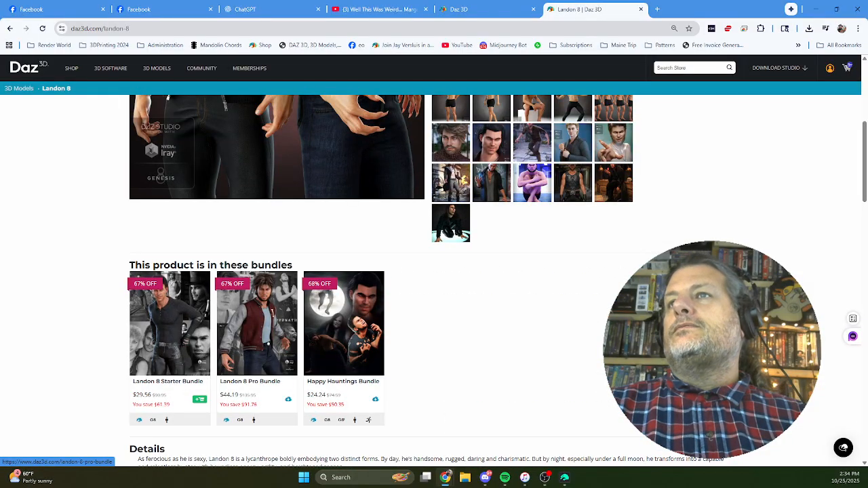
# Step: From the Landon 8 Pro Bundle, open the dForce Outsider Outfit for Genesis 8 Male(s) page and copy the outfit's name
pyautogui.click(257, 323)
pyautogui.scroll(-5, 257, 324)
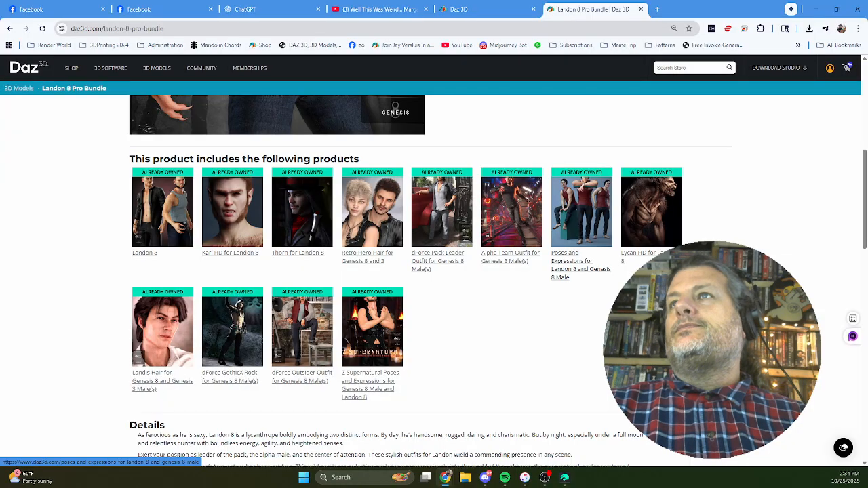
pyautogui.click(302, 375)
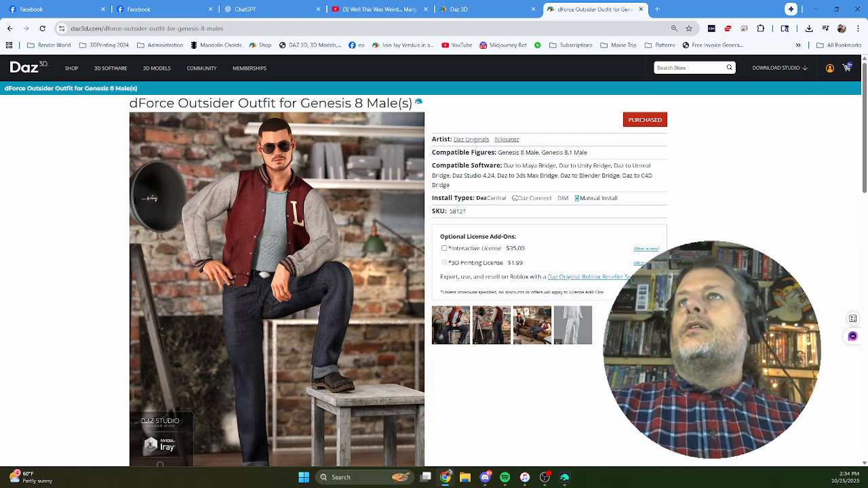
pyautogui.moveTo(129, 103); pyautogui.dragTo(275, 103)
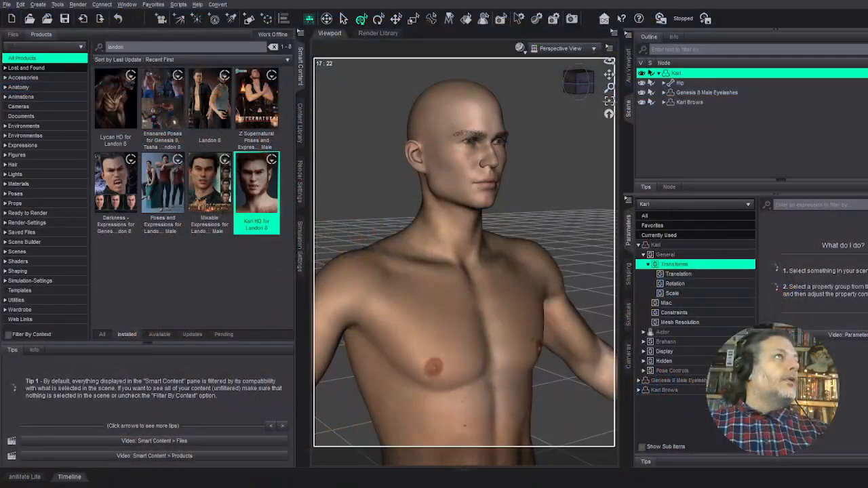
# Step: Switch to Daz Studio and search the available products for Outsider
pyautogui.write('dForce Outsider Outfit')
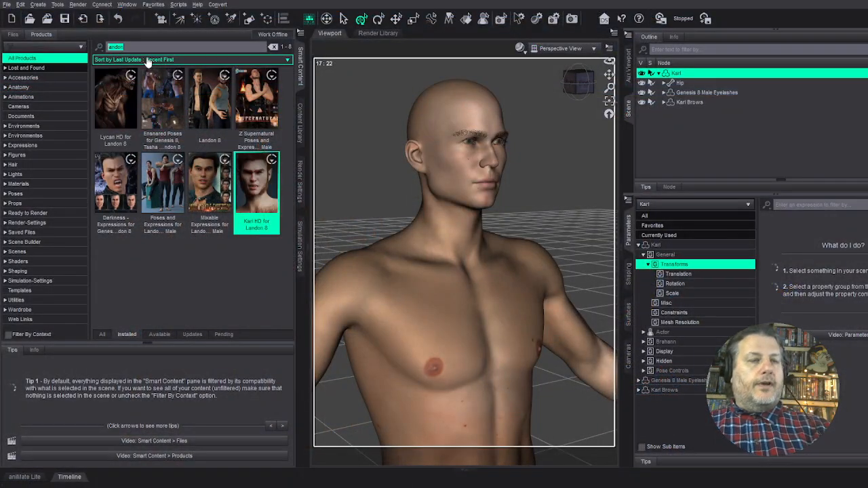
pyautogui.click(154, 334)
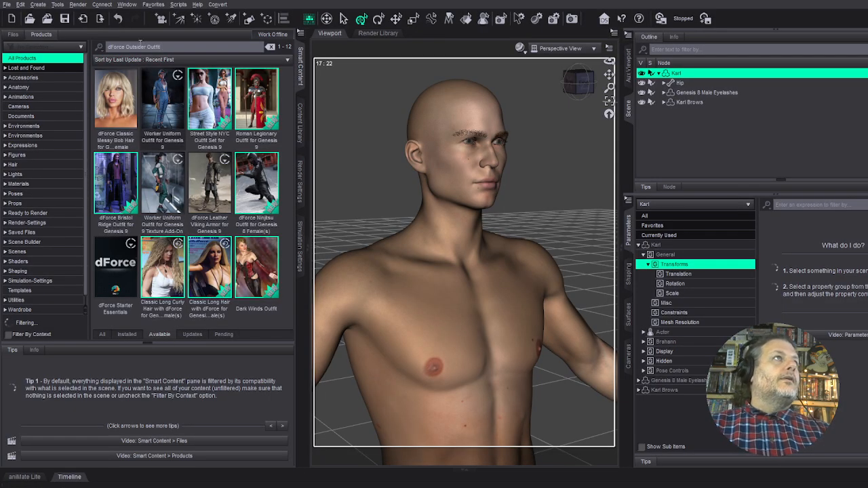
pyautogui.moveTo(126, 47); pyautogui.dragTo(37, 37)
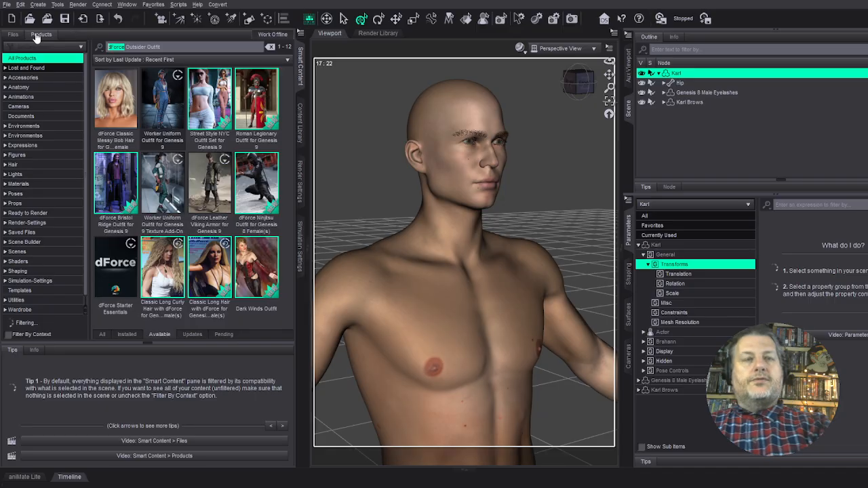
pyautogui.press('Delete')
pyautogui.press('Delete')
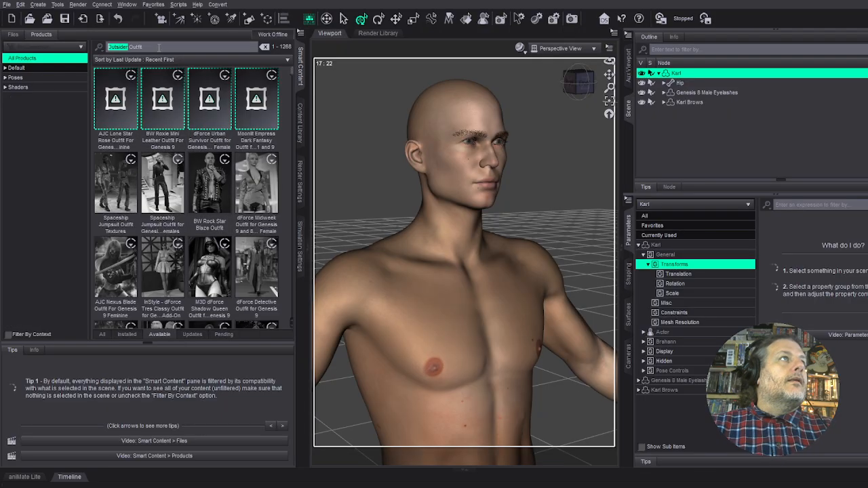
pyautogui.moveTo(145, 47); pyautogui.dragTo(127, 45)
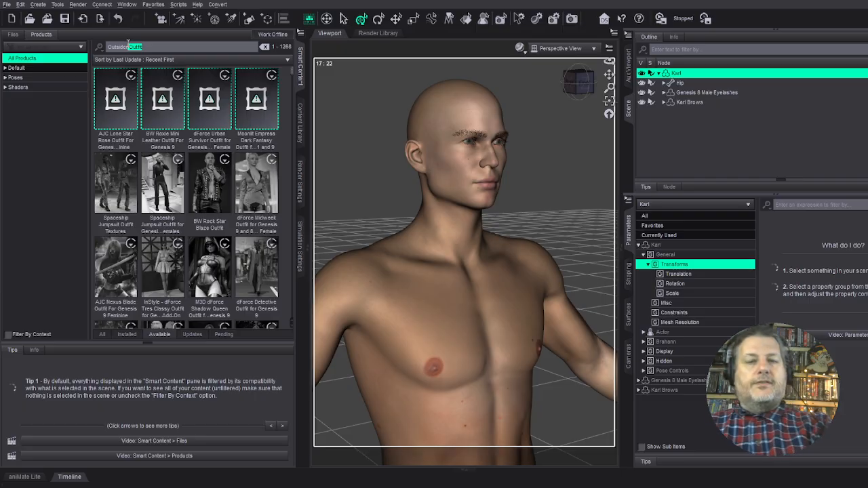
pyautogui.press('BackSpace')
# Step: Install the dForce Outsider Outfit for Genesis 8 Male(s)
pyautogui.click(117, 111)
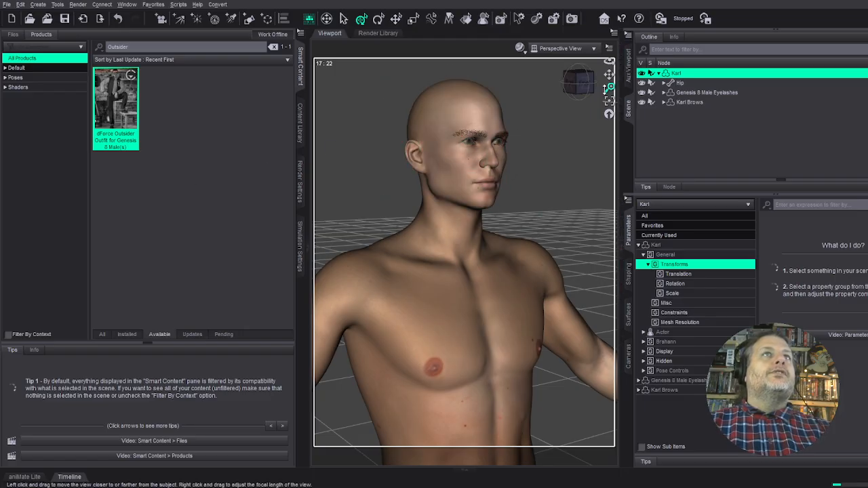
pyautogui.moveTo(609, 87)
pyautogui.mouseDown()
pyautogui.moveTo(609, 70)
pyautogui.moveTo(609, 104)
pyautogui.mouseUp()
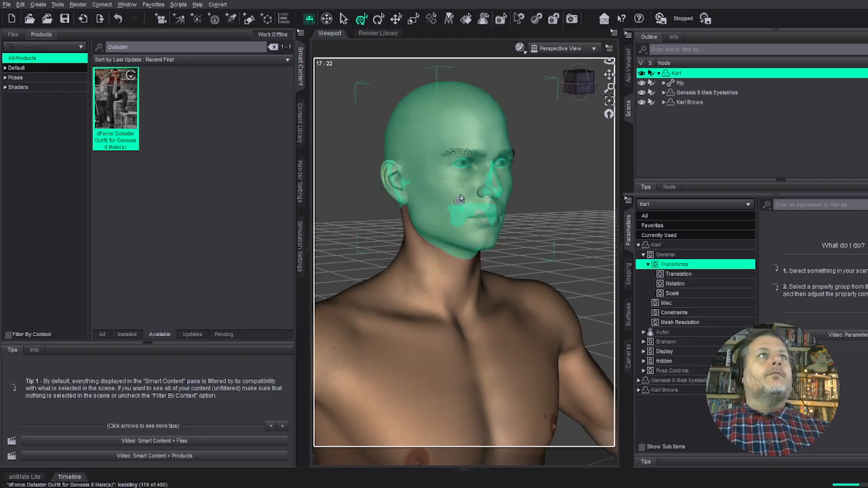
pyautogui.moveTo(587, 90); pyautogui.dragTo(614, 73)
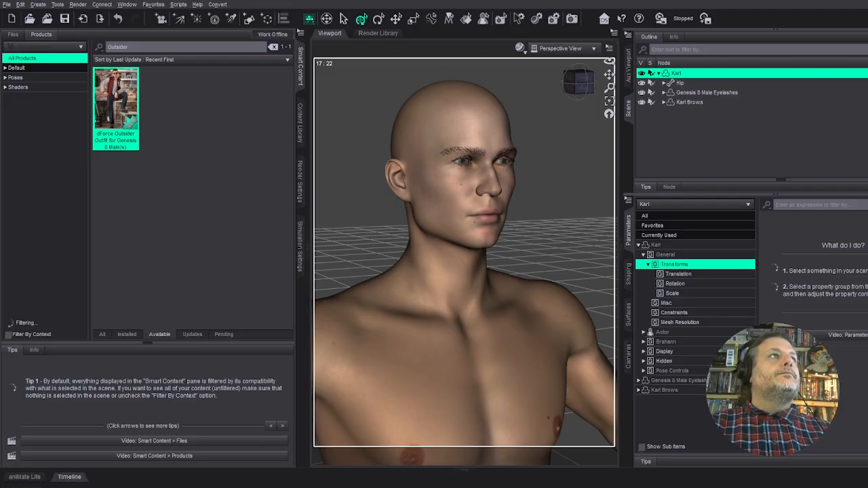
# Step: Open the installed outfit's wardrobe files and load the complete Outsider !Outfit onto Karl
pyautogui.doubleClick(111, 106)
pyautogui.click(22, 143)
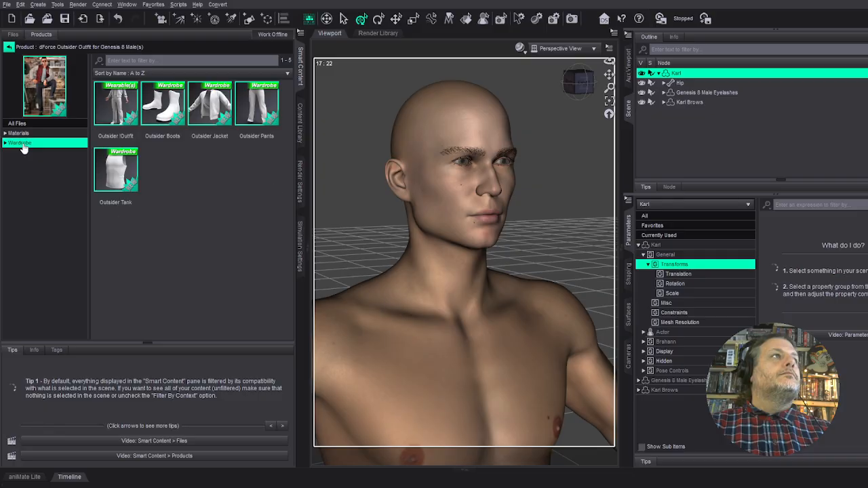
pyautogui.click(113, 96)
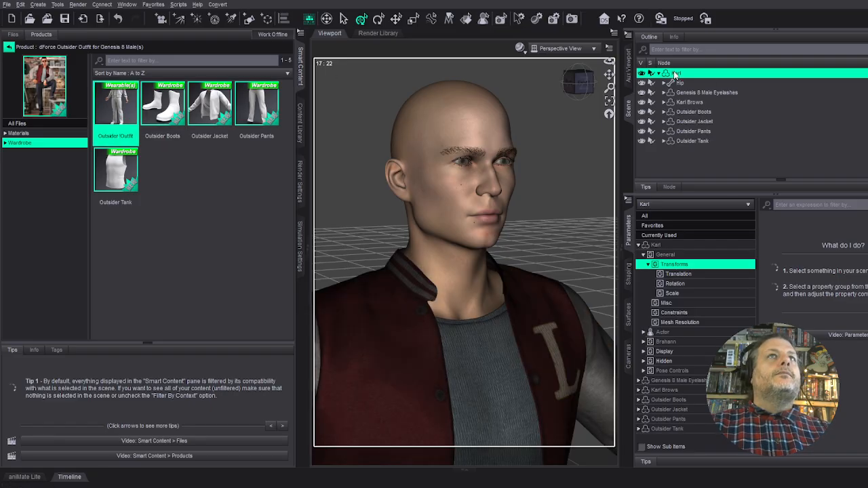
# Step: Frame the whole Karl figure, turn the view slightly, and hide the Outsider Jacket
pyautogui.click(609, 102)
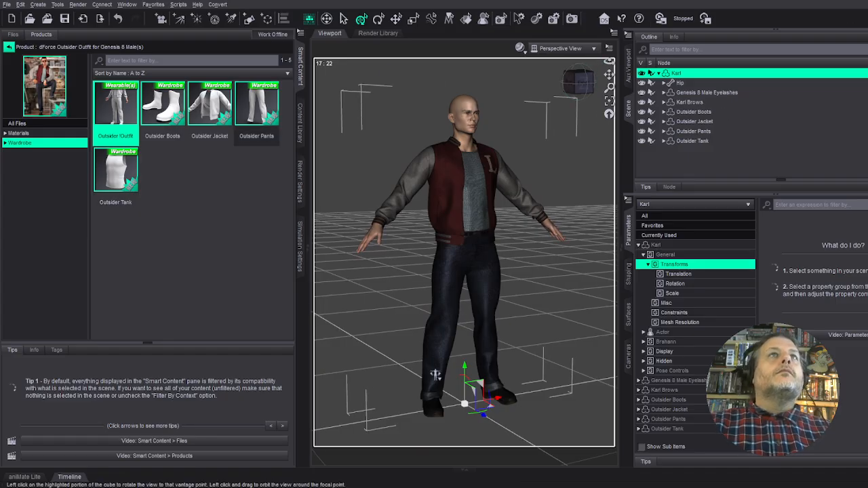
pyautogui.click(579, 83)
pyautogui.moveTo(578, 83); pyautogui.dragTo(599, 84)
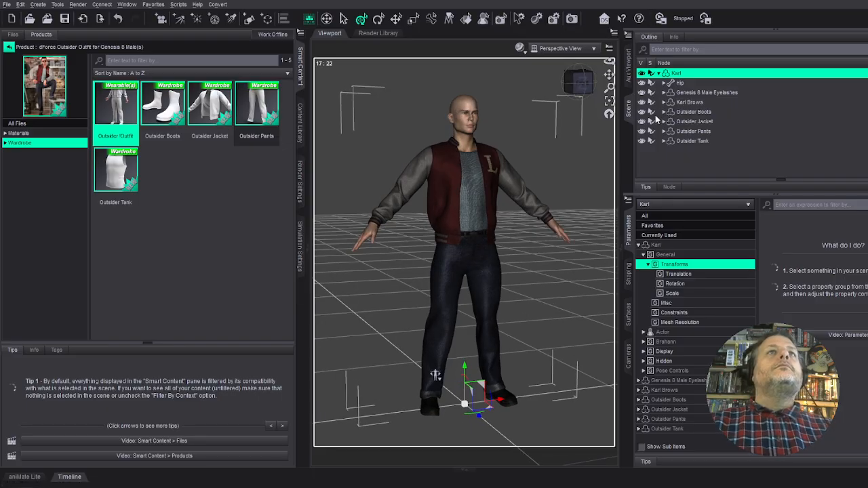
pyautogui.click(643, 121)
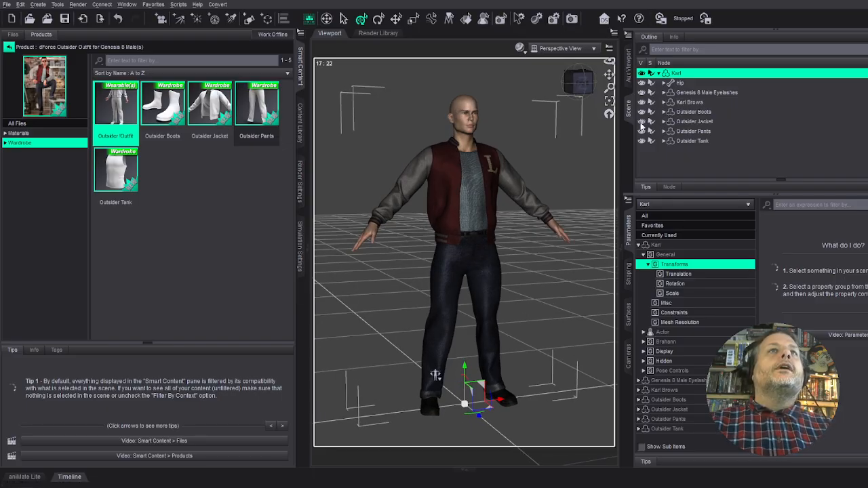
# Step: Select the Outsider Tank and look through the Outsider Outfit's Iray wardrobe materials for it
pyautogui.click(691, 140)
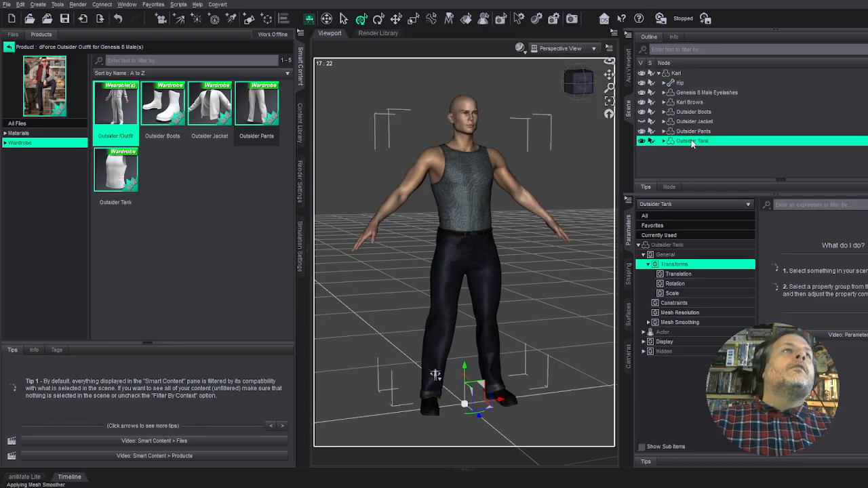
pyautogui.click(10, 133)
pyautogui.click(5, 134)
pyautogui.click(10, 143)
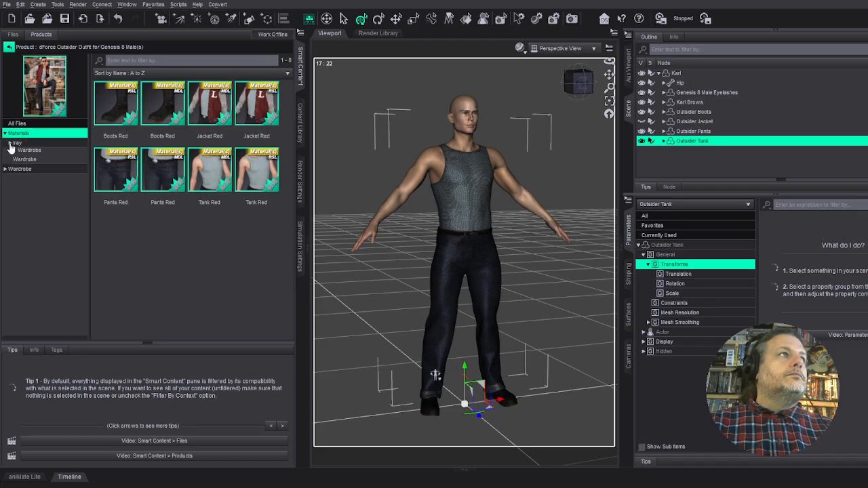
pyautogui.click(31, 153)
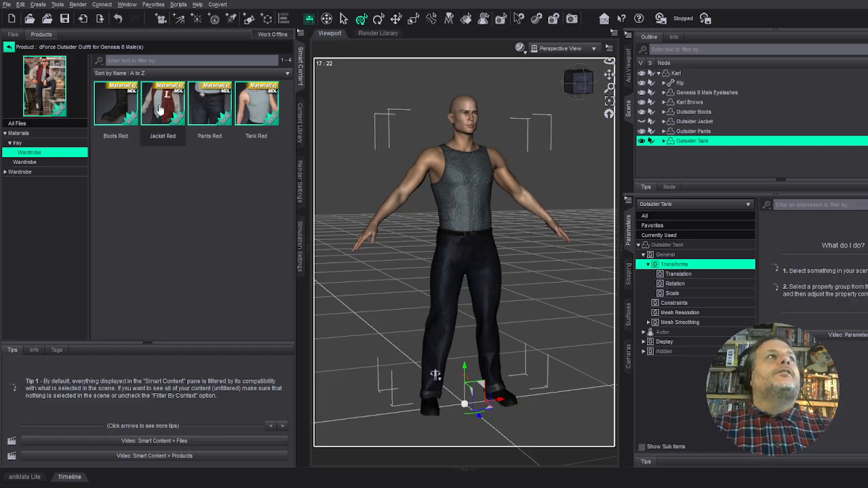
# Step: Return to the product list and search for "text" among the available, installed and all products
pyautogui.click(9, 47)
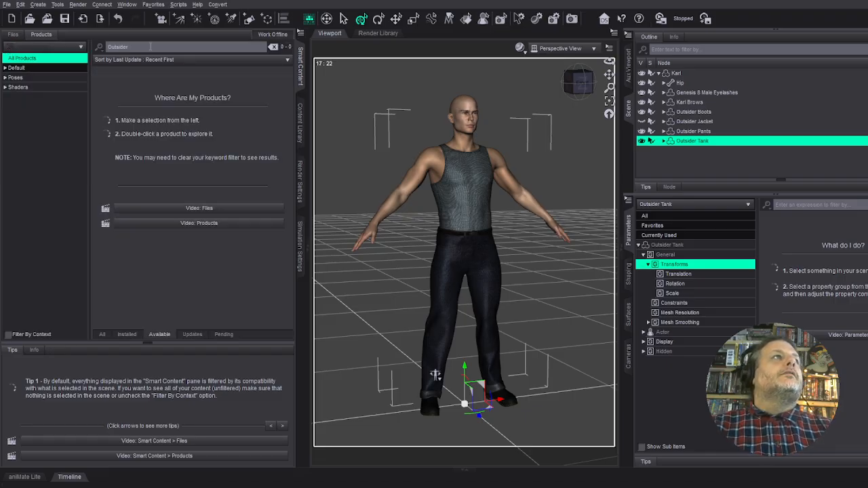
pyautogui.moveTo(150, 46); pyautogui.dragTo(49, 45)
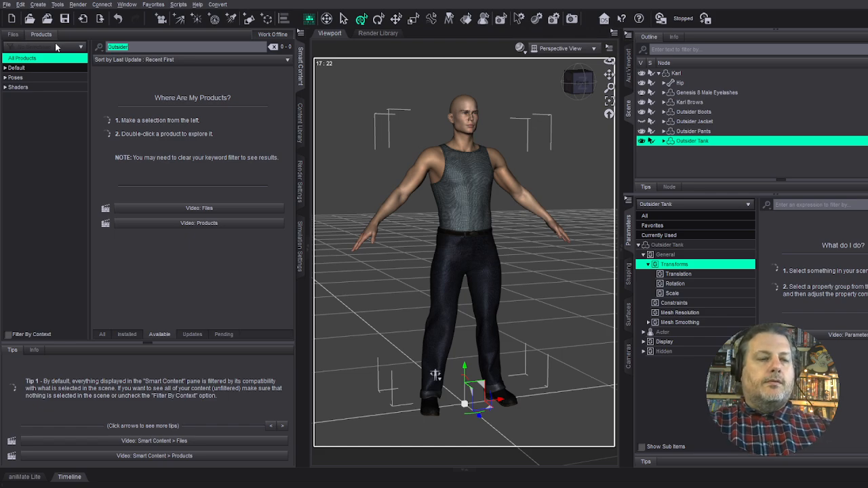
pyautogui.write('text')
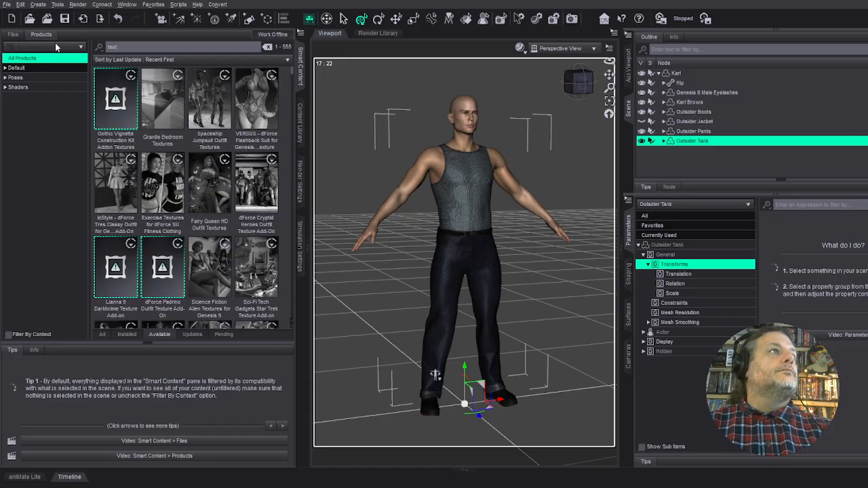
pyautogui.click(103, 335)
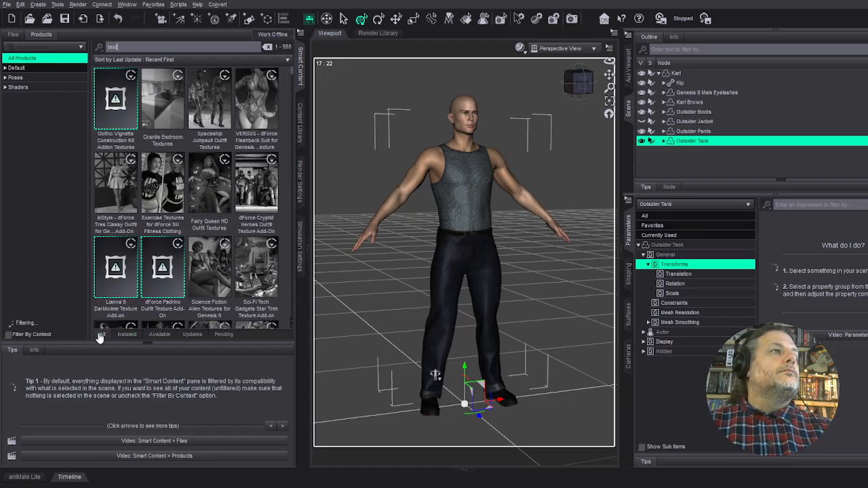
pyautogui.click(126, 336)
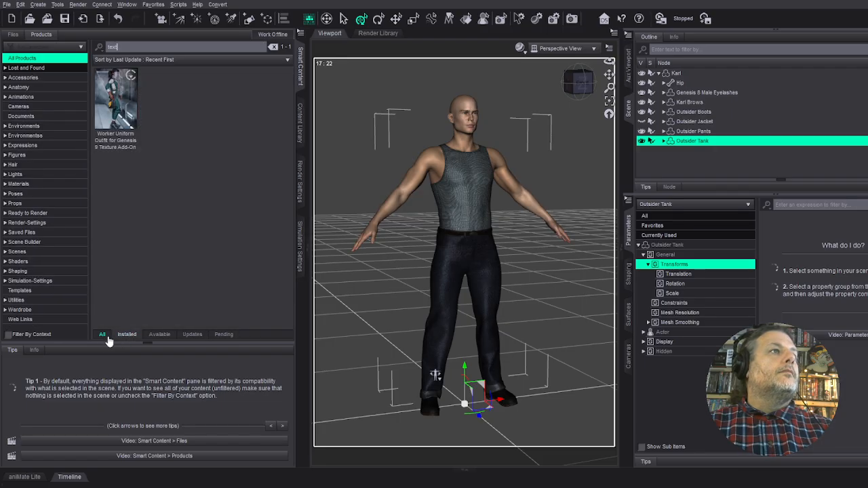
pyautogui.click(102, 336)
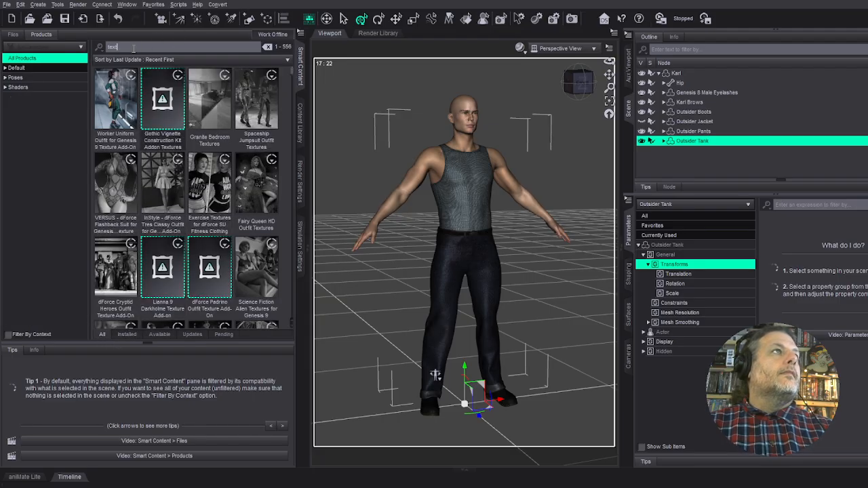
# Step: Search all products for "T Shirt" and restrict the results to the context of the selected item
pyautogui.moveTo(134, 48); pyautogui.dragTo(66, 44)
pyautogui.write('T Shirt')
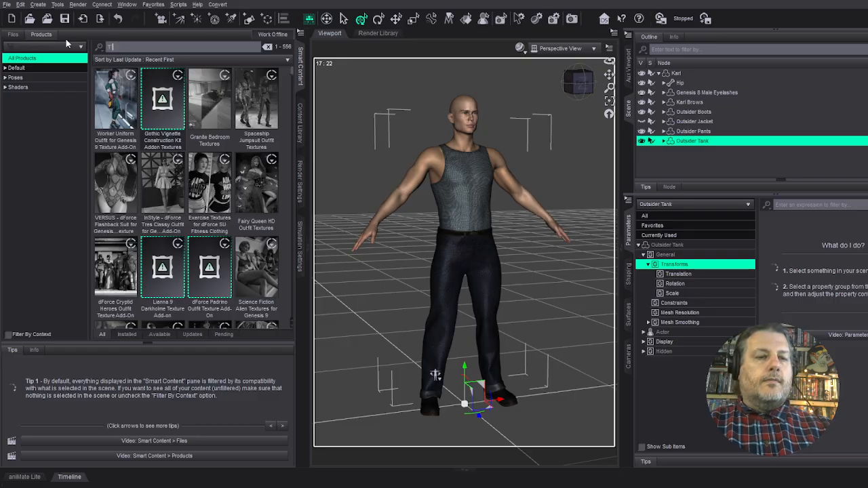
pyautogui.click(8, 335)
# Step: Search for "Waredrobe" and check the Wardrobe category with Karl selected
pyautogui.moveTo(139, 48); pyautogui.dragTo(46, 39)
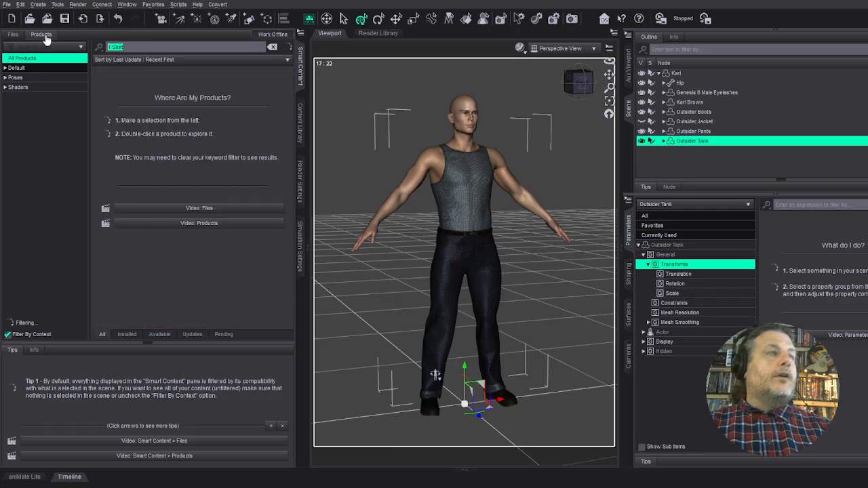
pyautogui.write('Wardrob')
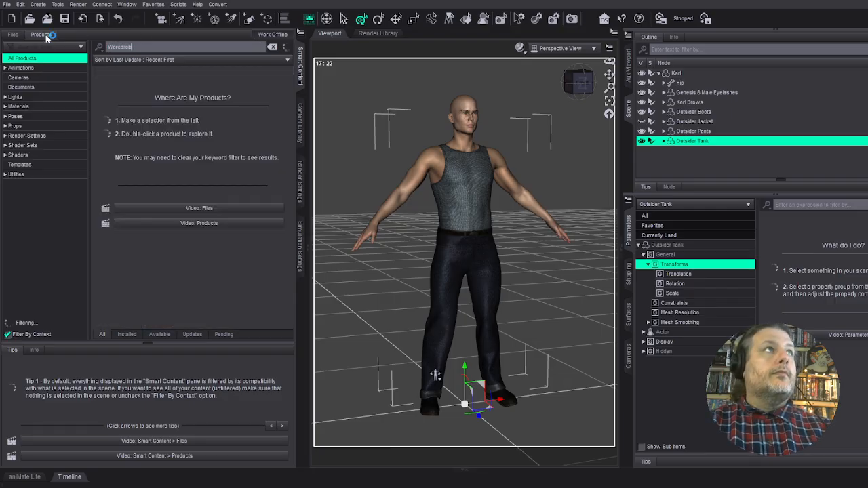
pyautogui.write('rob')
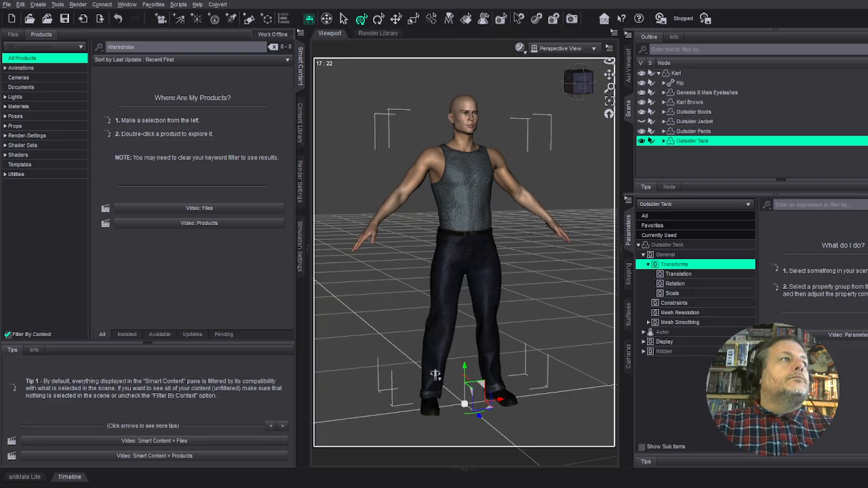
pyautogui.click(677, 74)
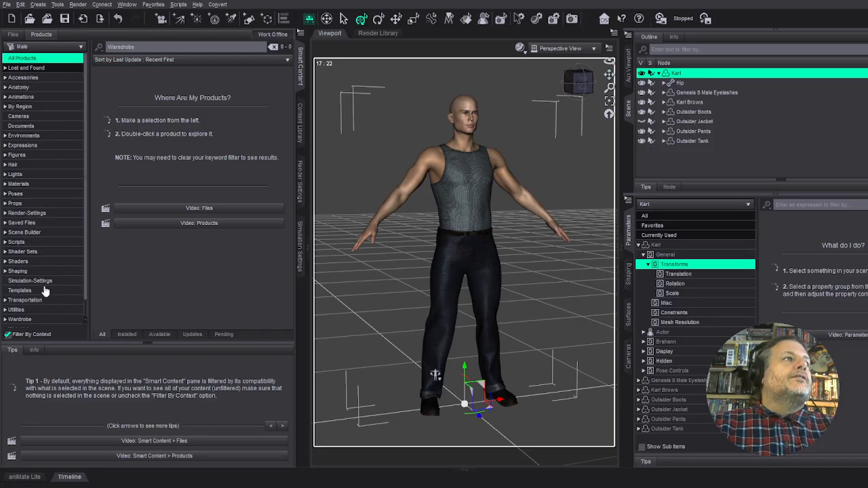
pyautogui.click(26, 320)
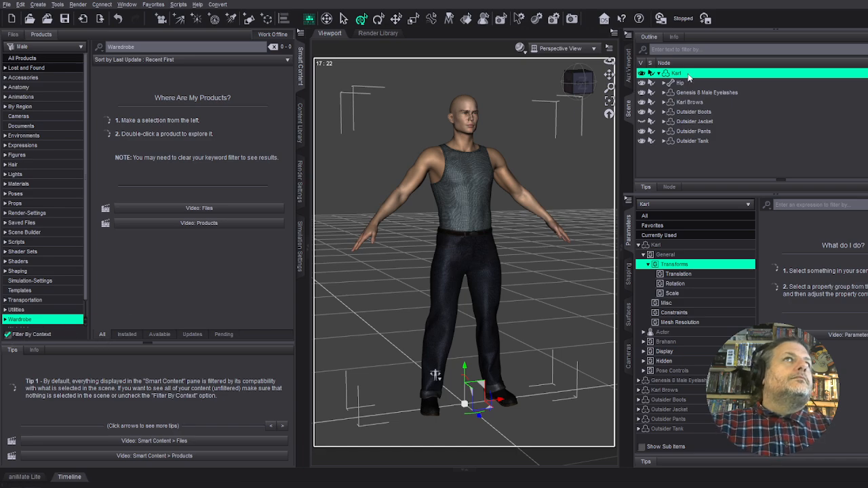
# Step: Stop filtering by context and check the Pant, Outfits and Shirt categories in the default Wardrobe group
pyautogui.click(8, 335)
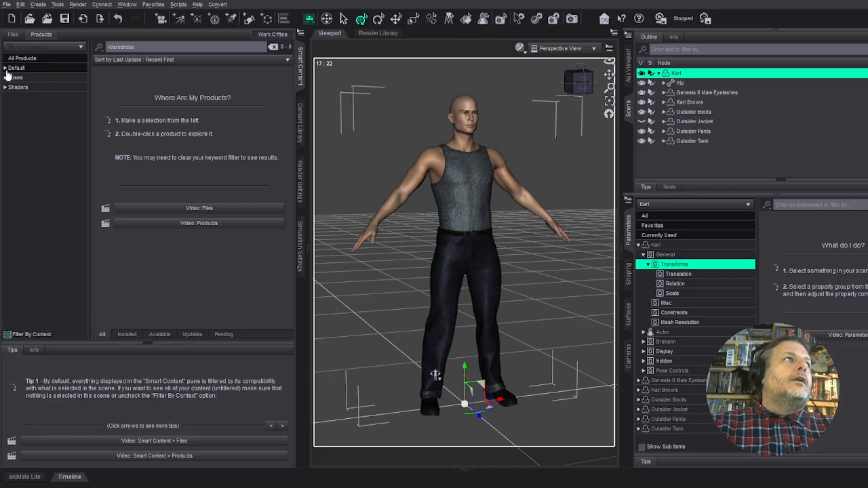
pyautogui.click(6, 69)
pyautogui.scroll(-3, 44, 257)
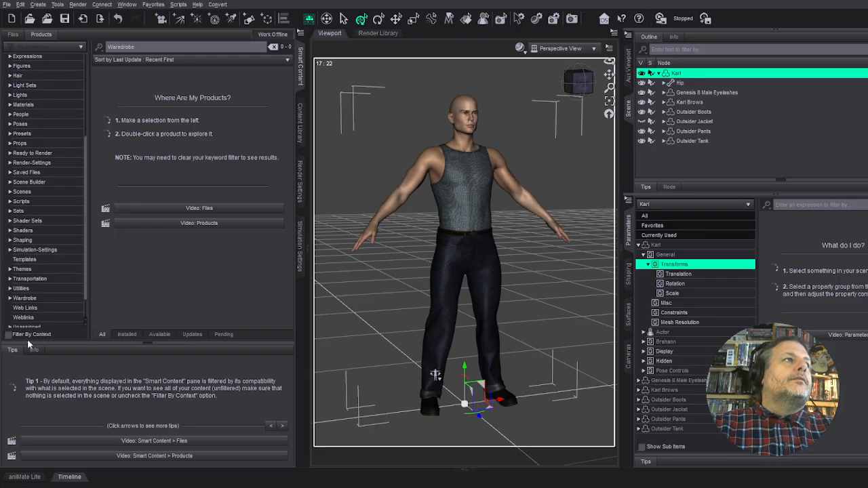
pyautogui.click(27, 298)
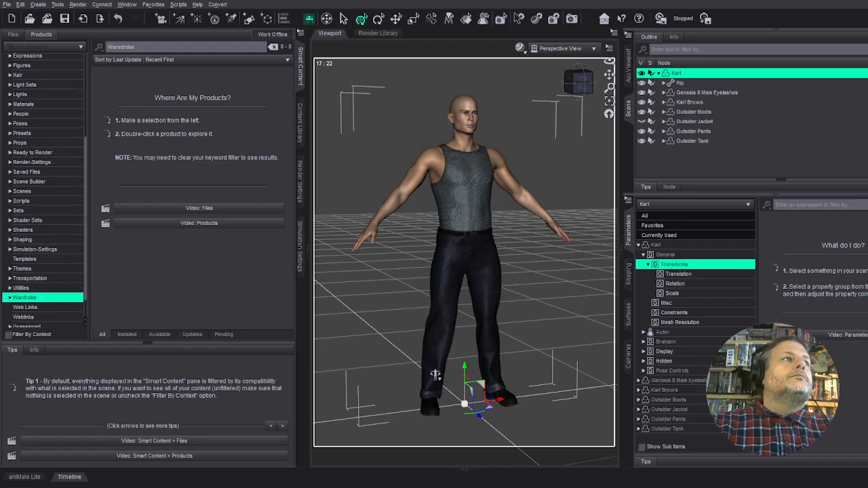
pyautogui.scroll(-1, 42, 307)
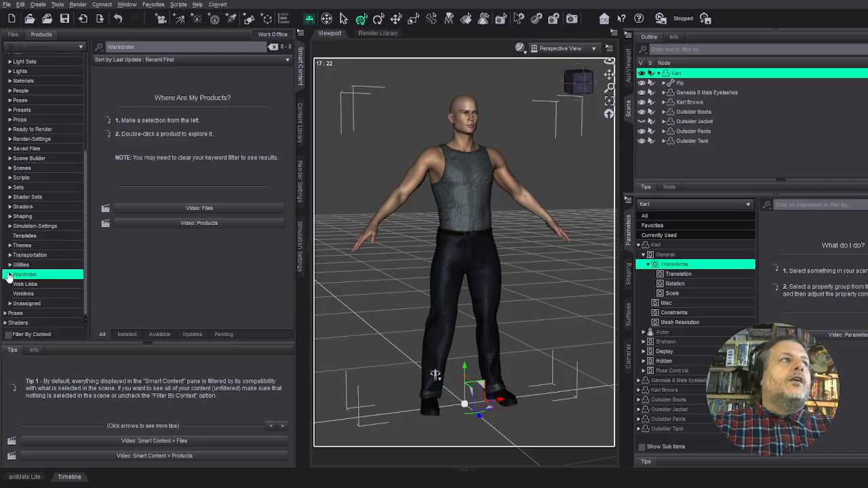
pyautogui.click(9, 274)
pyautogui.scroll(-5, 59, 273)
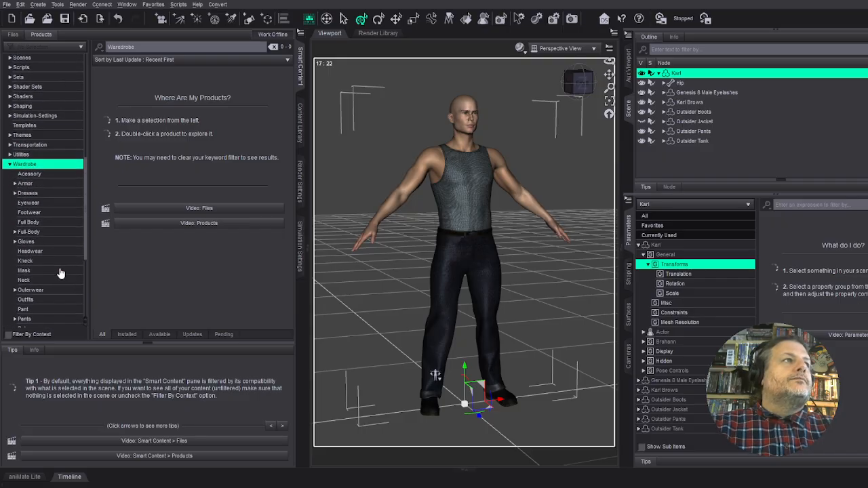
pyautogui.scroll(-1, 60, 274)
pyautogui.click(22, 282)
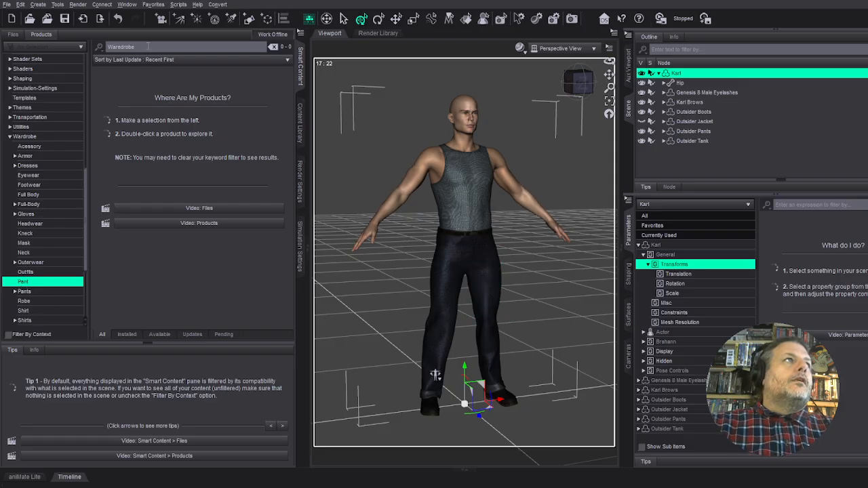
pyautogui.click(30, 272)
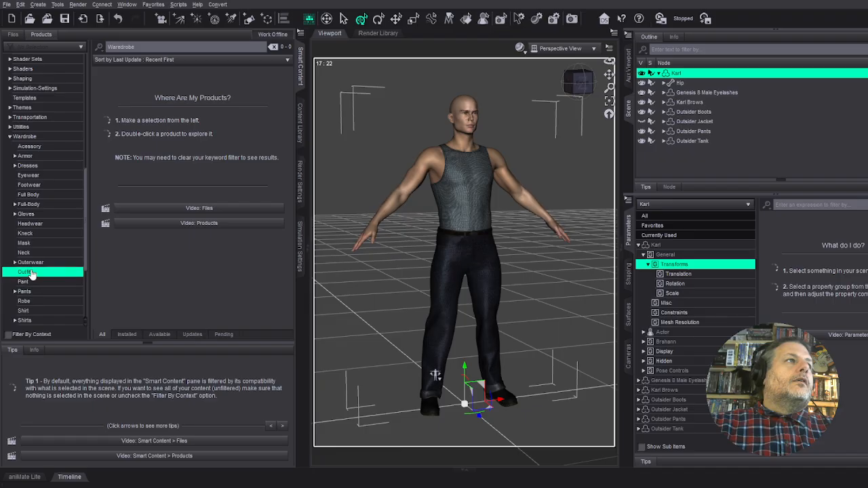
pyautogui.click(29, 312)
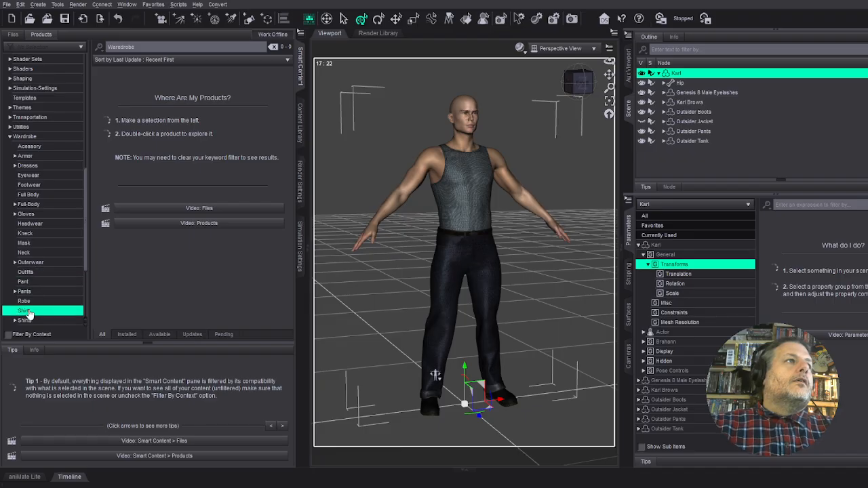
# Step: Clear the search term and browse the products in the wardrobe's Shirt and Shirts categories
pyautogui.click(272, 48)
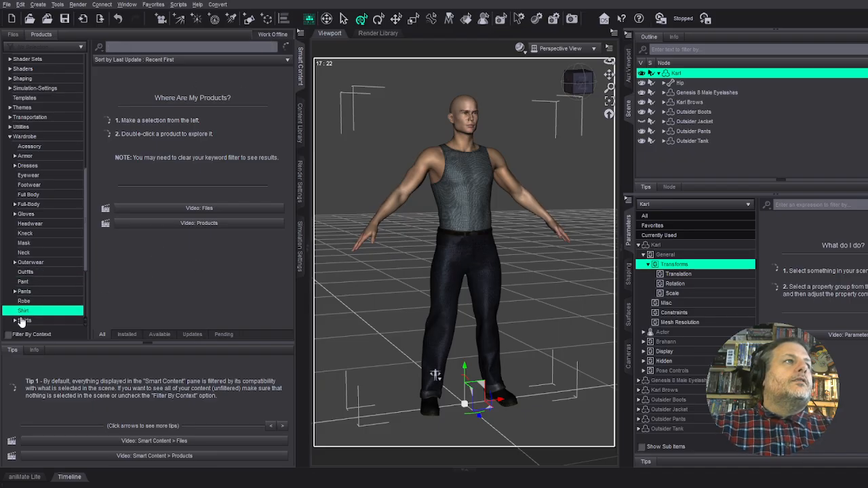
pyautogui.click(22, 322)
pyautogui.click(25, 312)
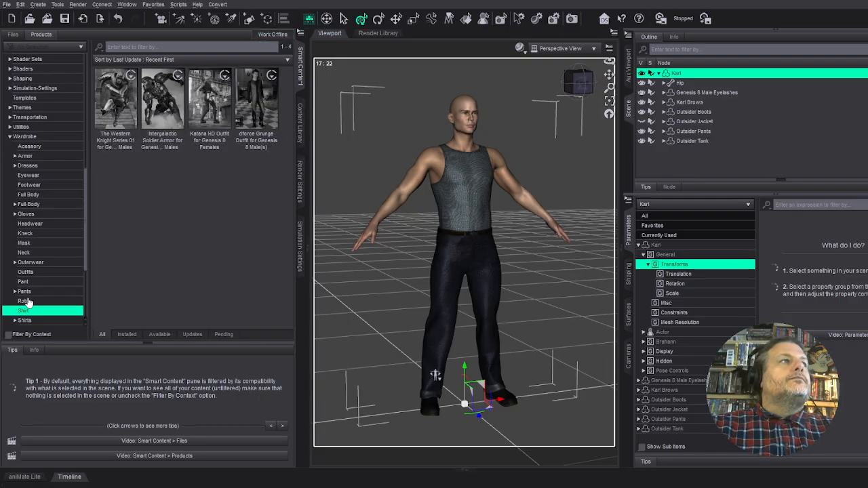
pyautogui.click(27, 321)
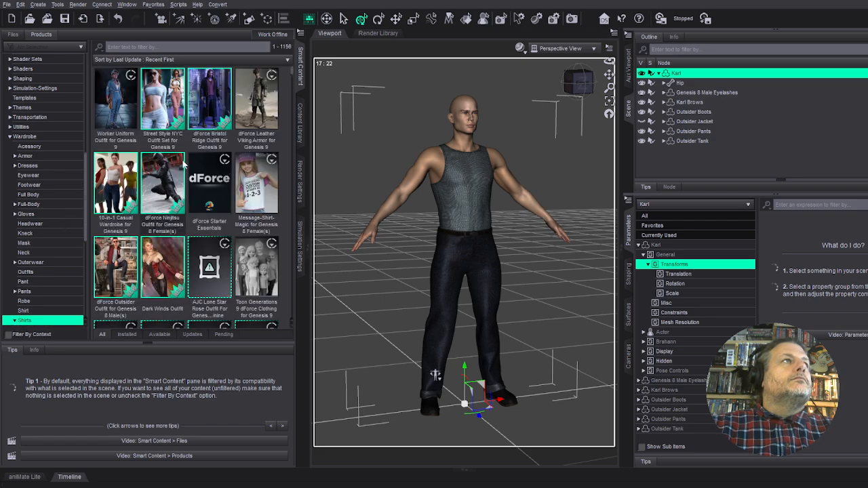
pyautogui.scroll(-4, 193, 175)
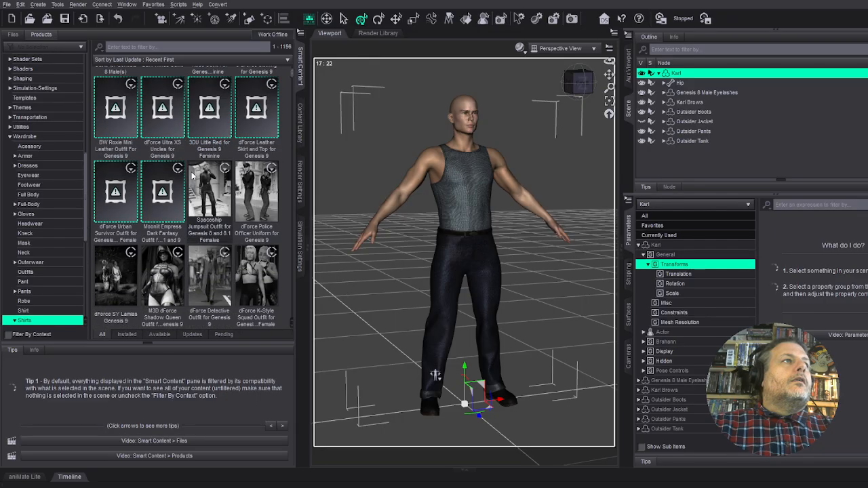
pyautogui.scroll(-5, 204, 176)
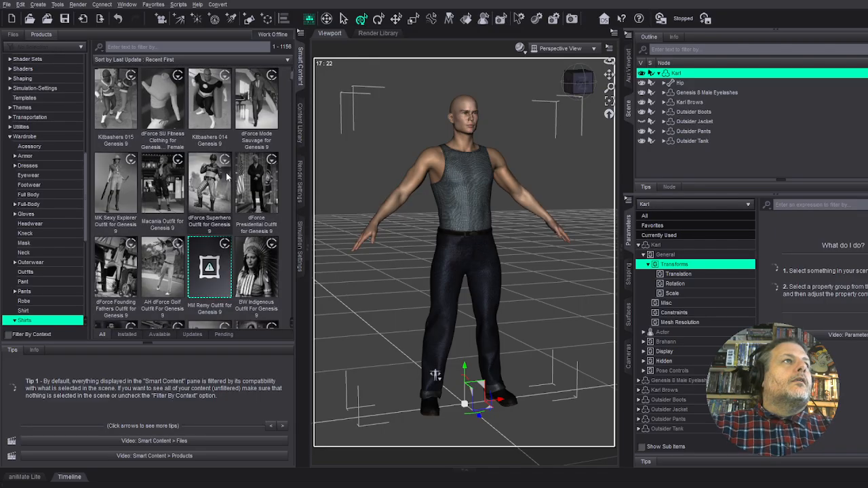
# Step: Filter the products by context for Karl again and open the Shirt category under Wardrobe
pyautogui.click(7, 335)
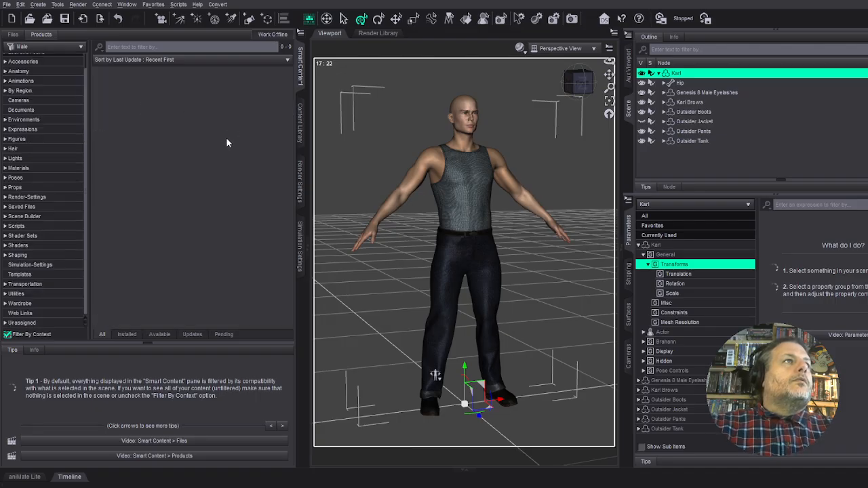
pyautogui.click(9, 304)
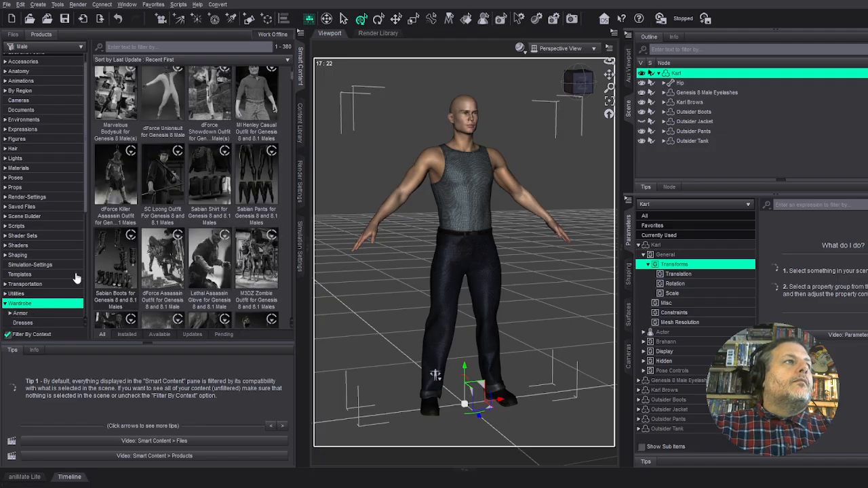
pyautogui.scroll(-5, 27, 299)
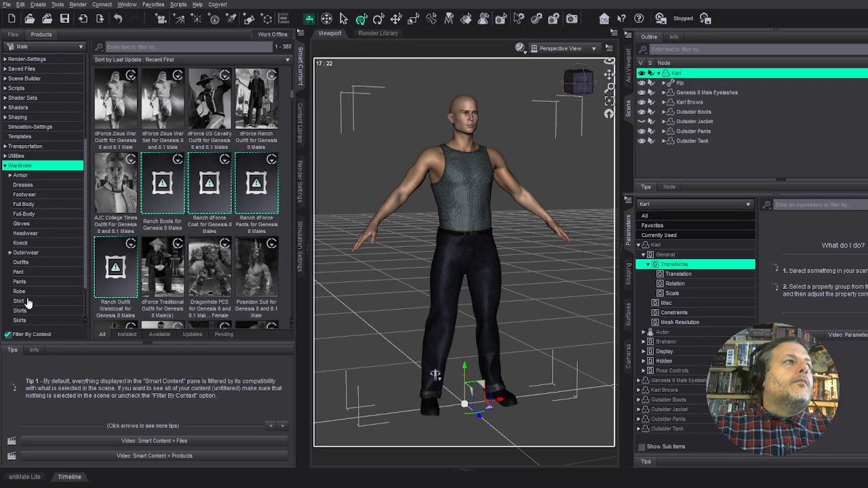
pyautogui.click(27, 302)
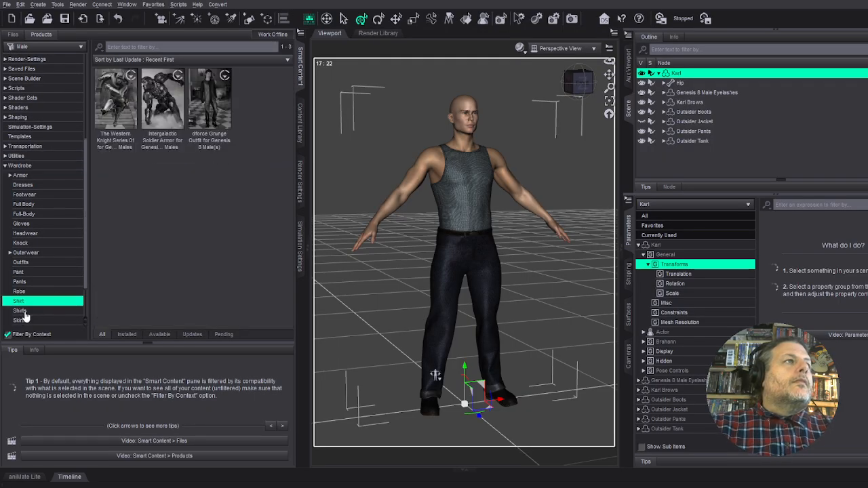
# Step: Install the Genesis 8 Male MEGA Wardrobe product from the wardrobe's Shirts category
pyautogui.click(20, 311)
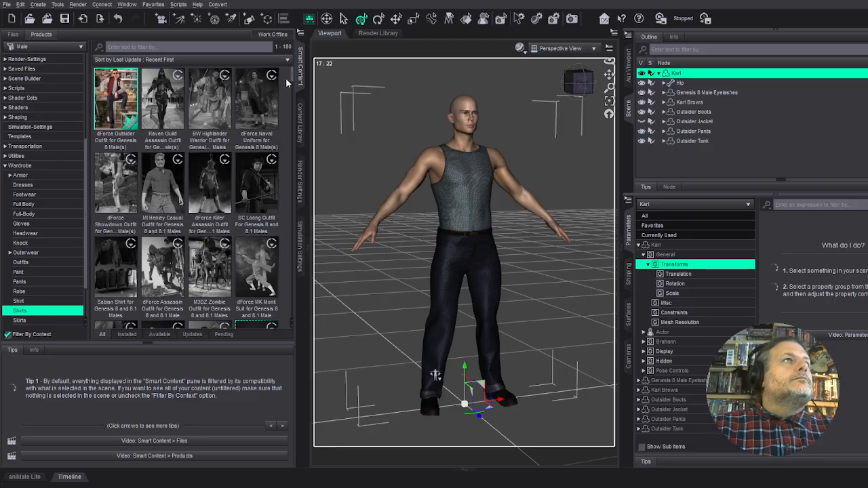
pyautogui.moveTo(293, 78); pyautogui.dragTo(290, 103)
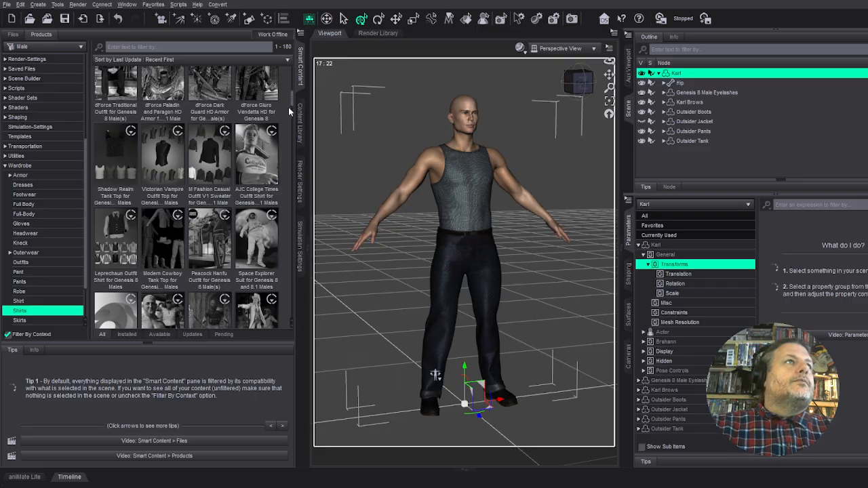
pyautogui.moveTo(292, 104); pyautogui.dragTo(288, 124)
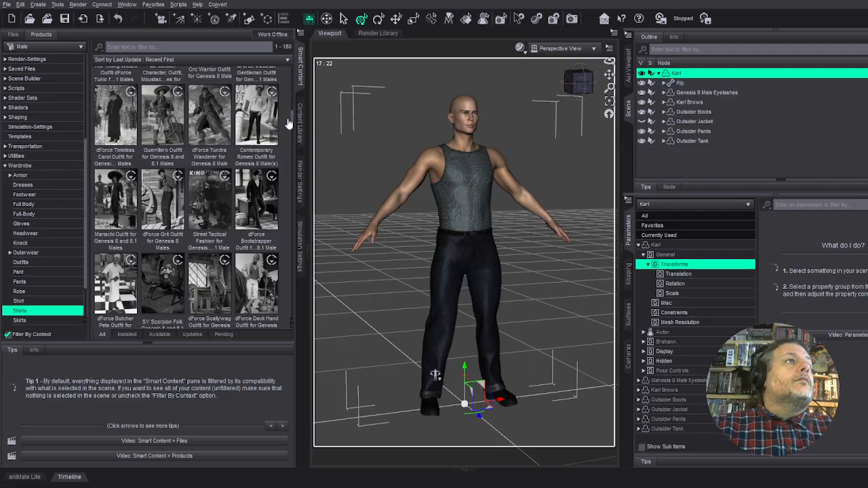
pyautogui.moveTo(287, 123); pyautogui.dragTo(291, 143)
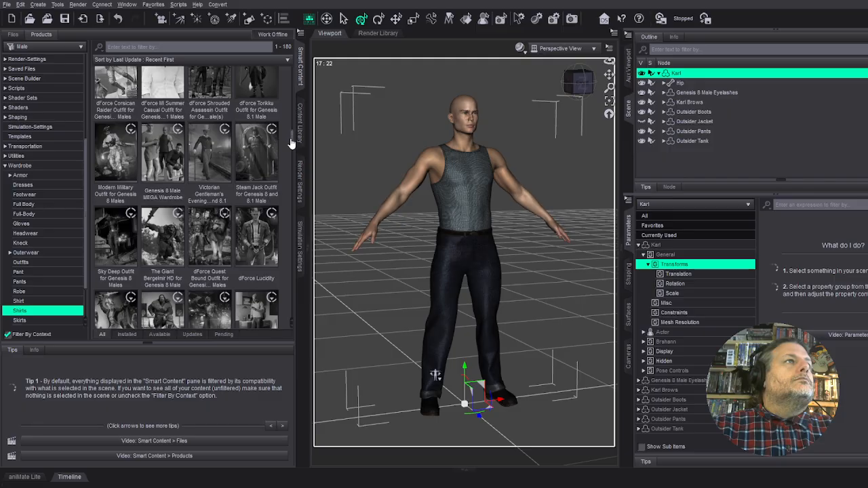
pyautogui.click(155, 155)
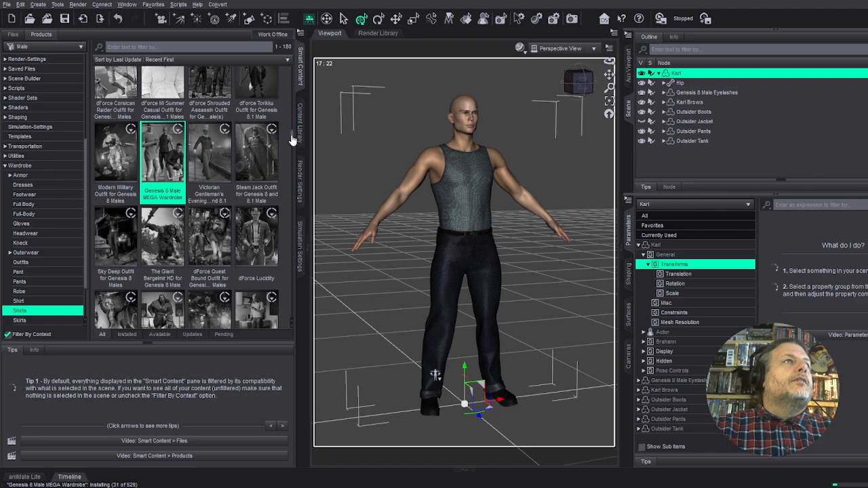
# Step: Install the Pop Star Outfit and Hair for Diego 8 and Genesis 8 Male(s), and browse the remaining Shirts products
pyautogui.moveTo(291, 141); pyautogui.dragTo(286, 210)
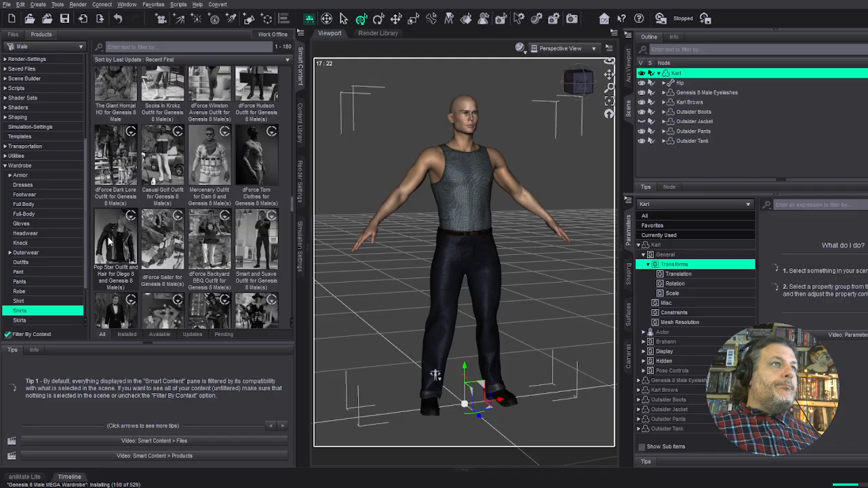
pyautogui.click(110, 241)
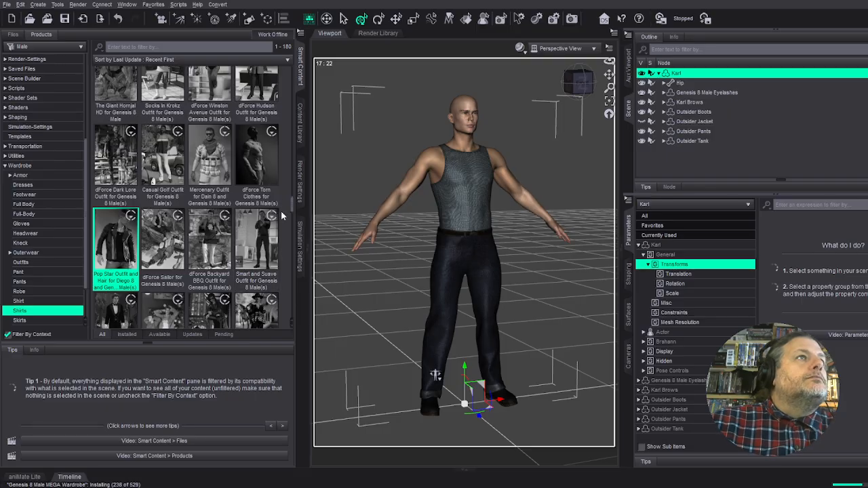
pyautogui.moveTo(291, 212); pyautogui.dragTo(295, 282)
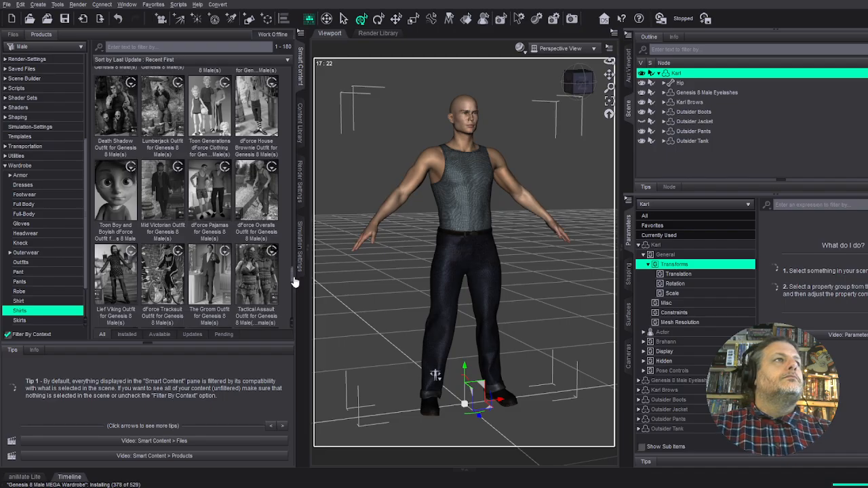
pyautogui.moveTo(295, 282); pyautogui.dragTo(295, 304)
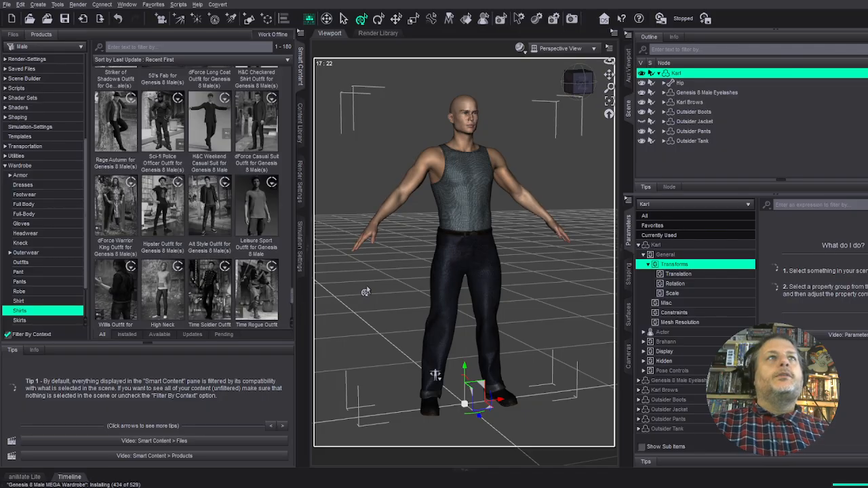
pyautogui.moveTo(289, 298); pyautogui.dragTo(292, 317)
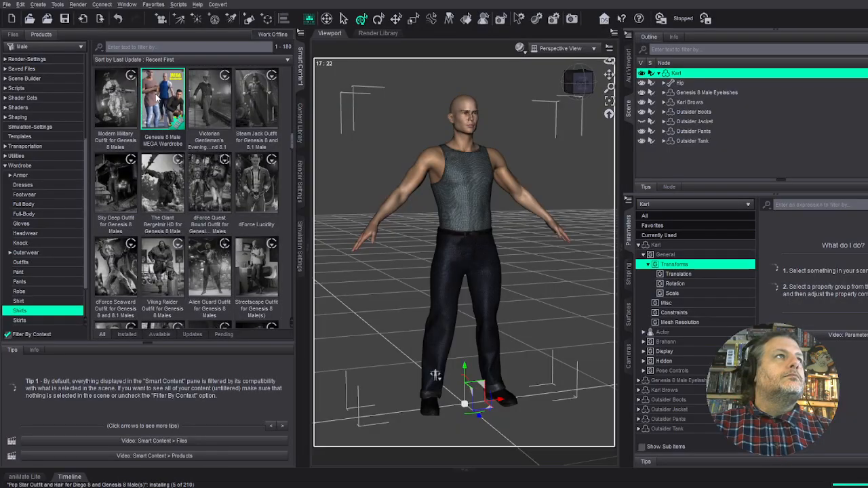
# Step: Open the shirts of the Genesis 8 Male MEGA Wardrobe and delete the Outsider Tank from Karl
pyautogui.click(156, 99)
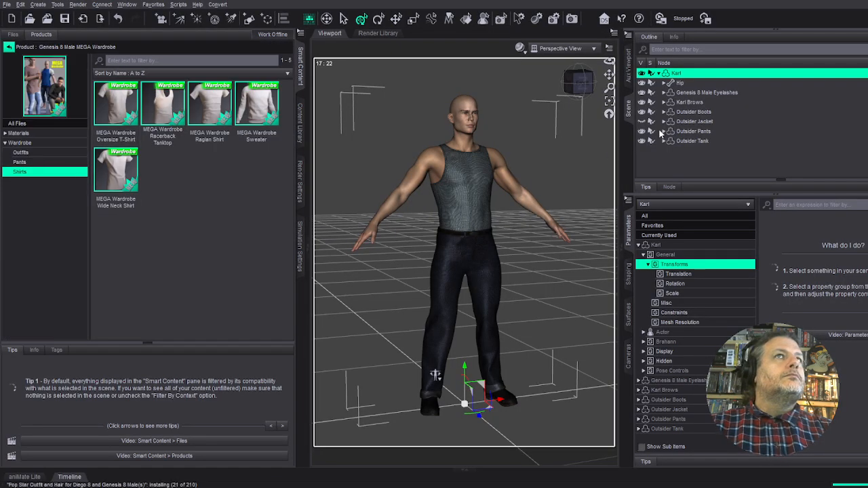
pyautogui.click(694, 141)
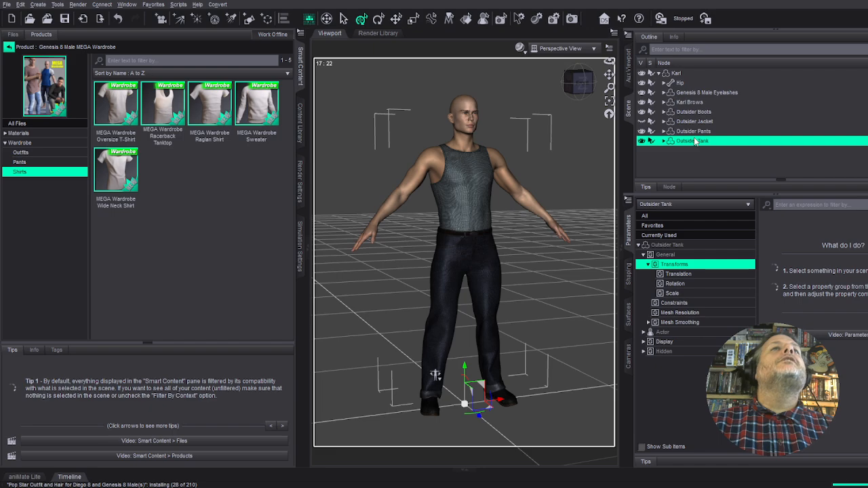
pyautogui.press('Delete')
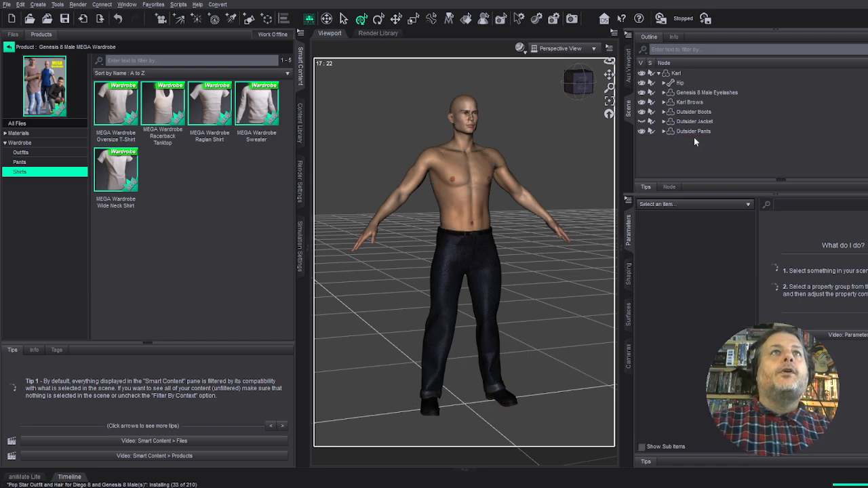
# Step: Dress Karl in the Popstar Shirt and the Popstar Jacket from the Pop Star Outfit product
pyautogui.click(671, 76)
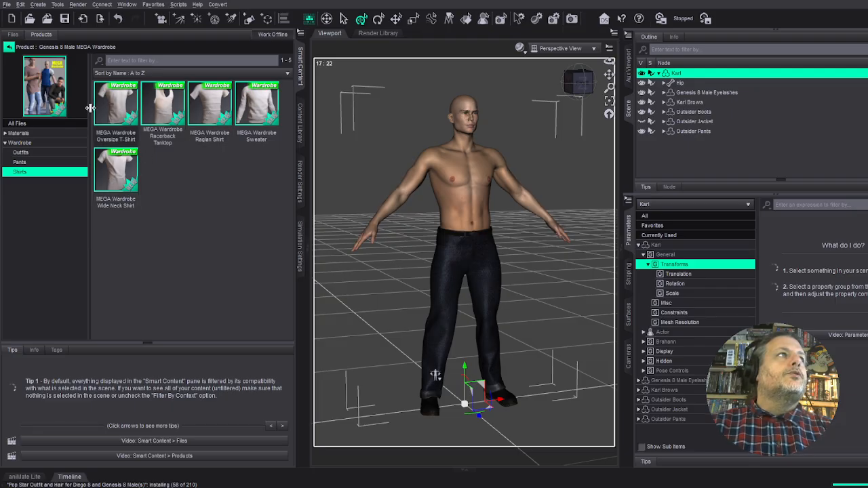
pyautogui.click(9, 47)
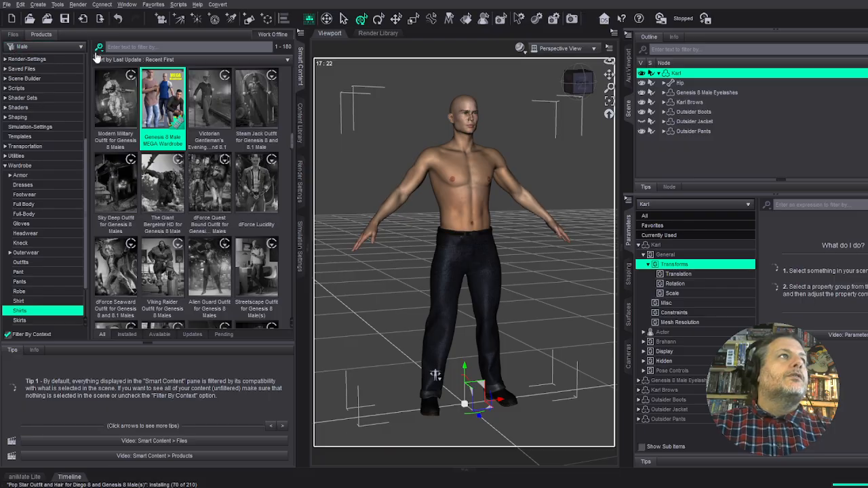
pyautogui.scroll(-5, 203, 216)
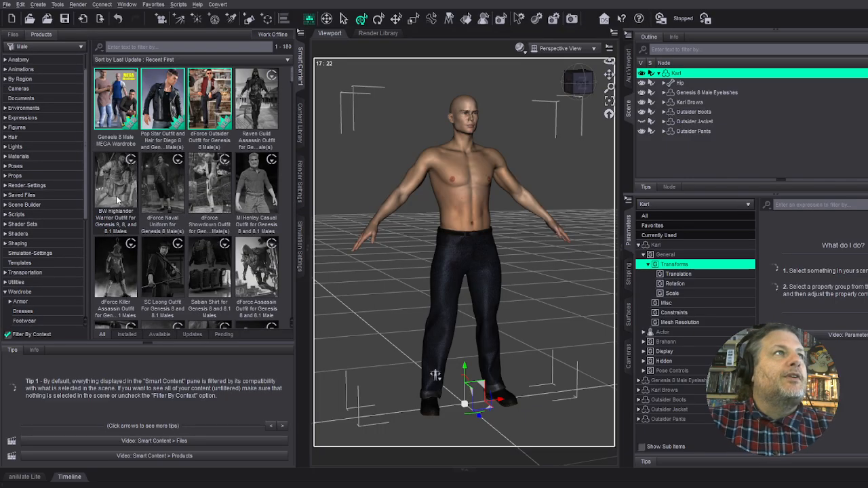
pyautogui.click(157, 94)
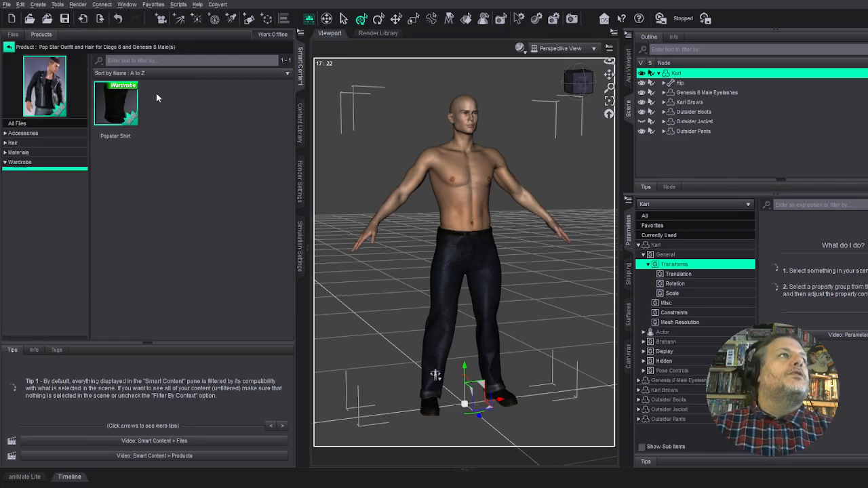
pyautogui.doubleClick(117, 110)
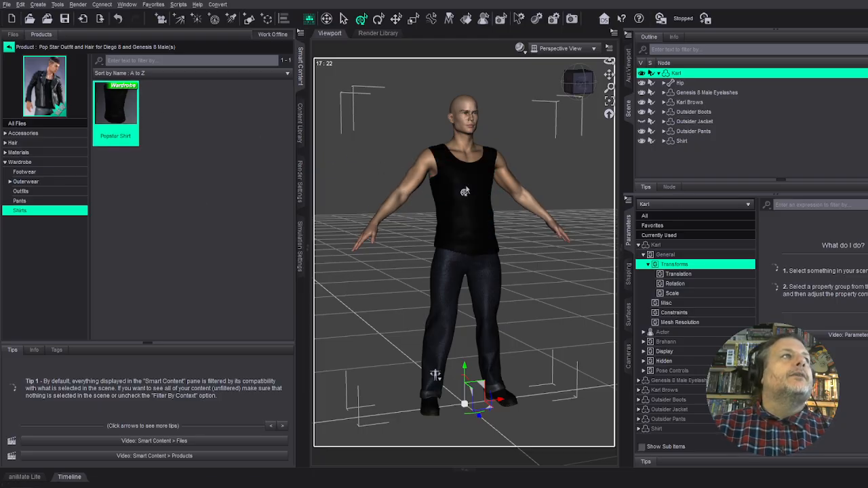
pyautogui.click(29, 182)
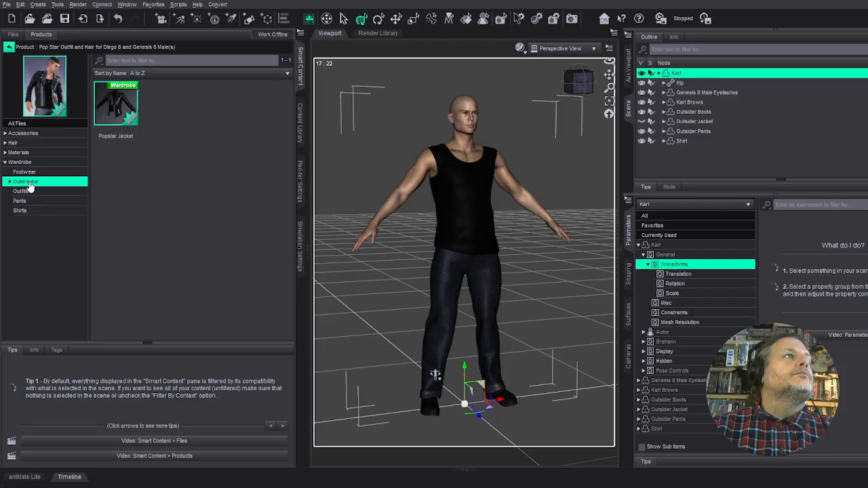
pyautogui.doubleClick(116, 100)
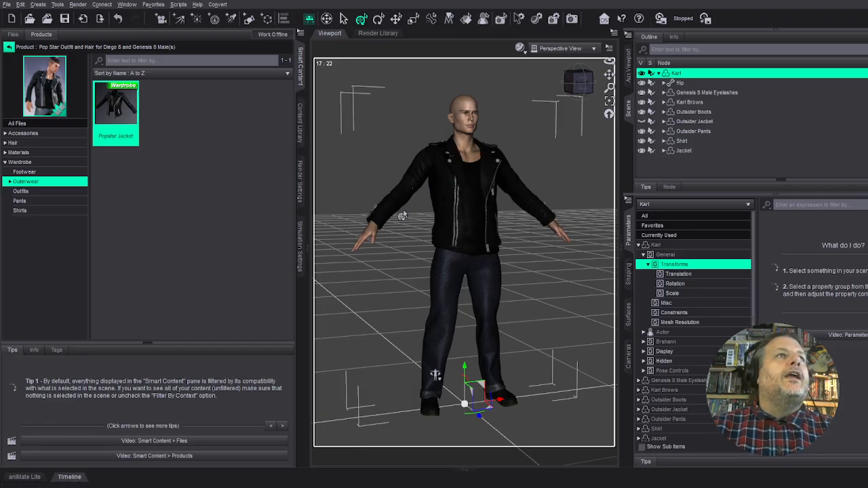
# Step: Apply the Beastly 07 Step To pose from Beastly Poses for Oz Wolf HD to Karl
pyautogui.click(9, 46)
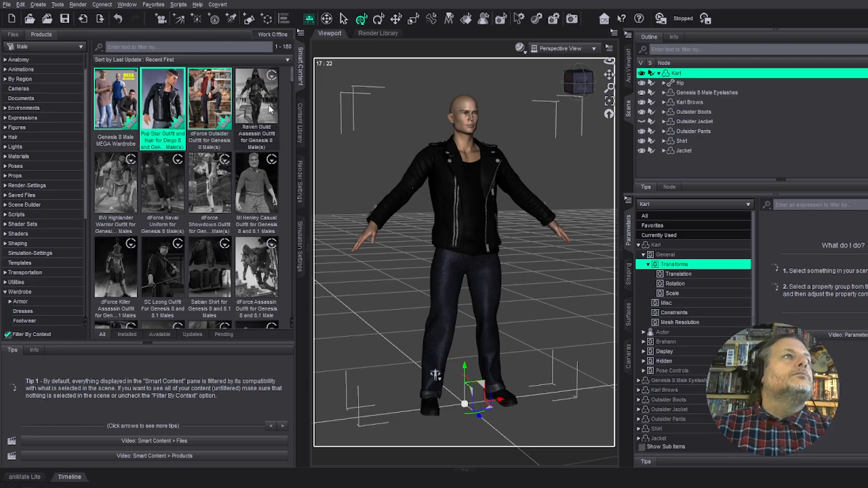
pyautogui.click(10, 166)
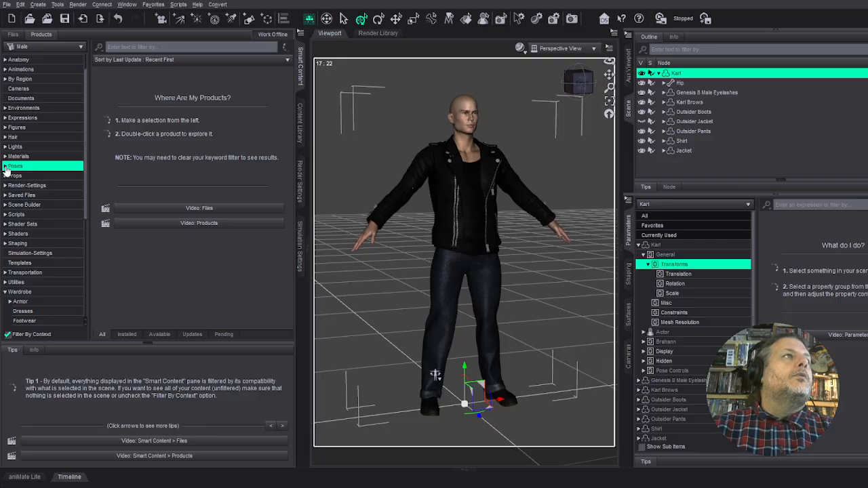
pyautogui.click(5, 167)
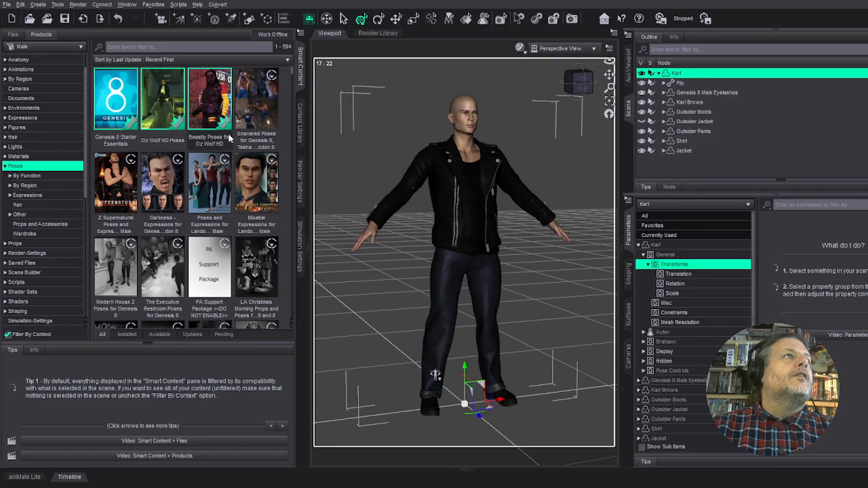
pyautogui.click(209, 94)
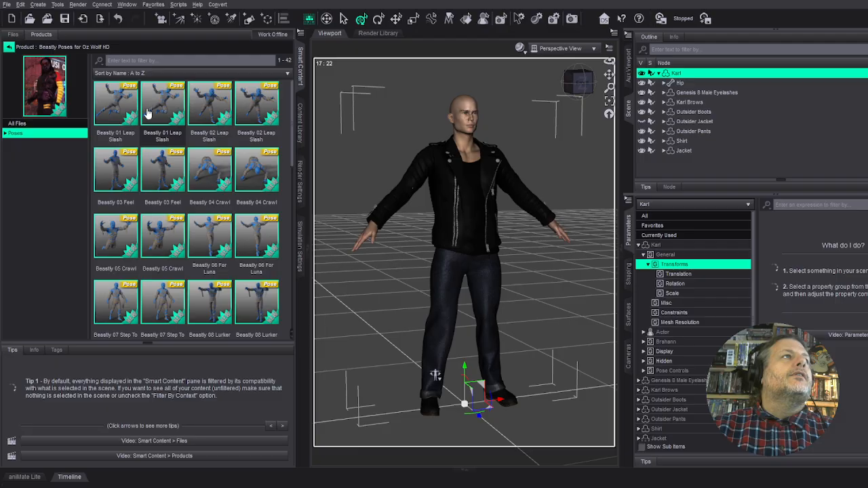
pyautogui.click(120, 102)
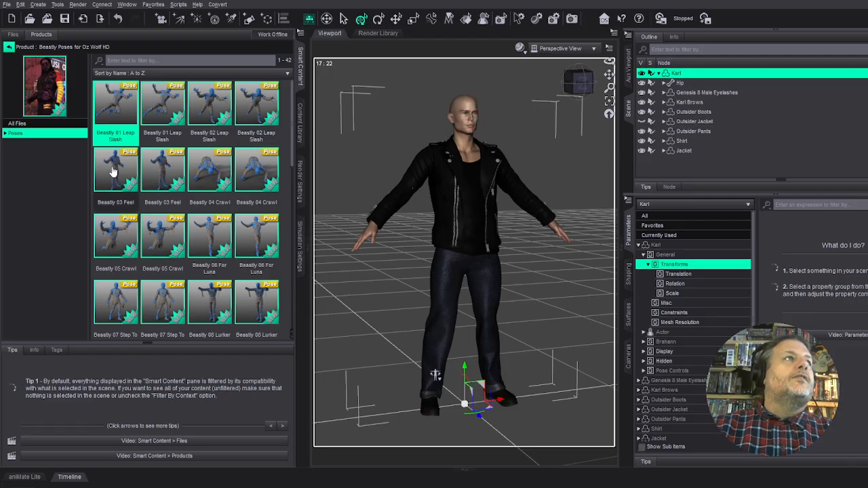
pyautogui.click(114, 300)
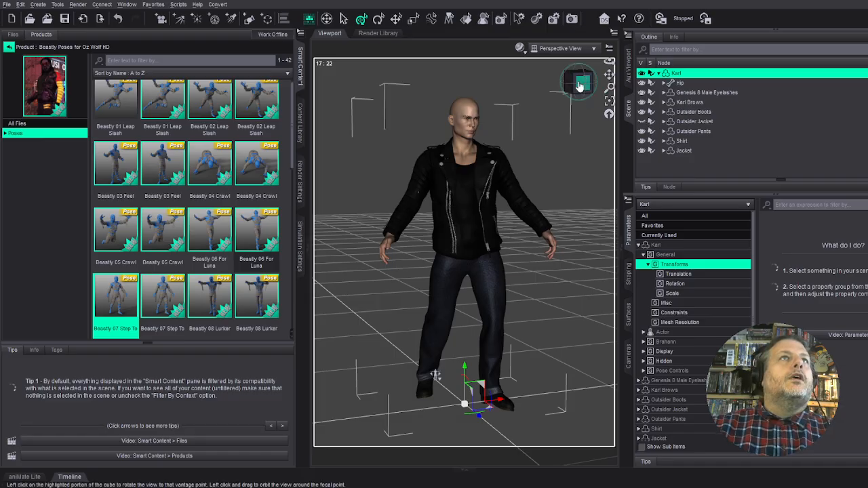
pyautogui.moveTo(581, 82); pyautogui.dragTo(570, 82)
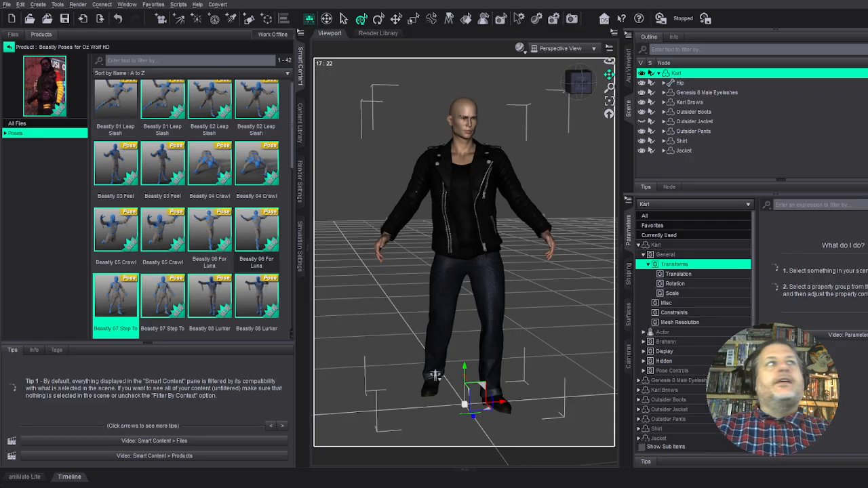
# Step: Search the products for "Retro Hair" and install dForce Togatta Hair for Genesis 8
pyautogui.click(9, 48)
pyautogui.scroll(3, 61, 85)
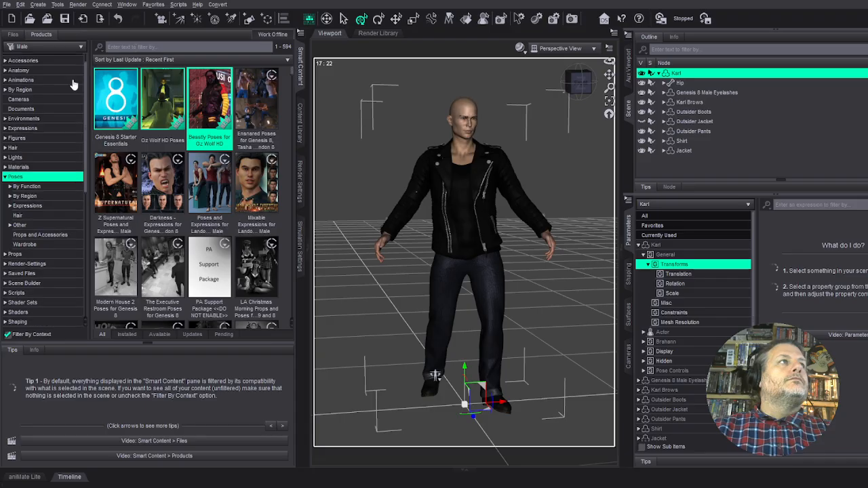
pyautogui.click(183, 47)
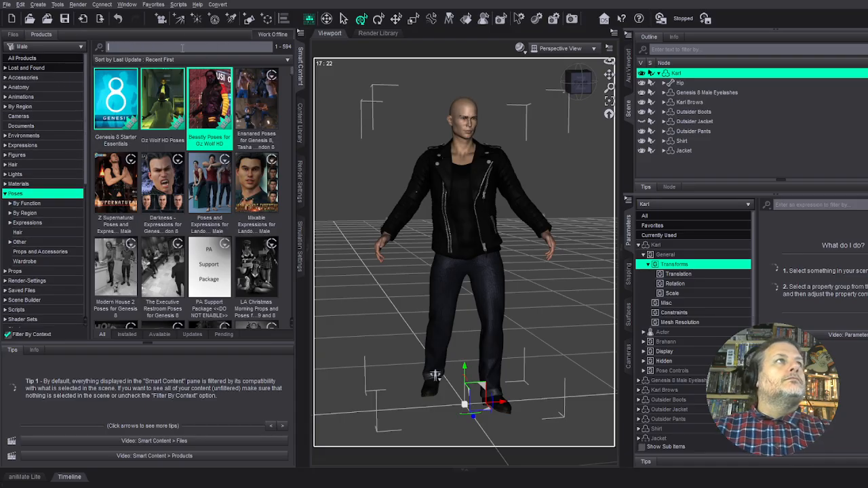
pyautogui.write('set')
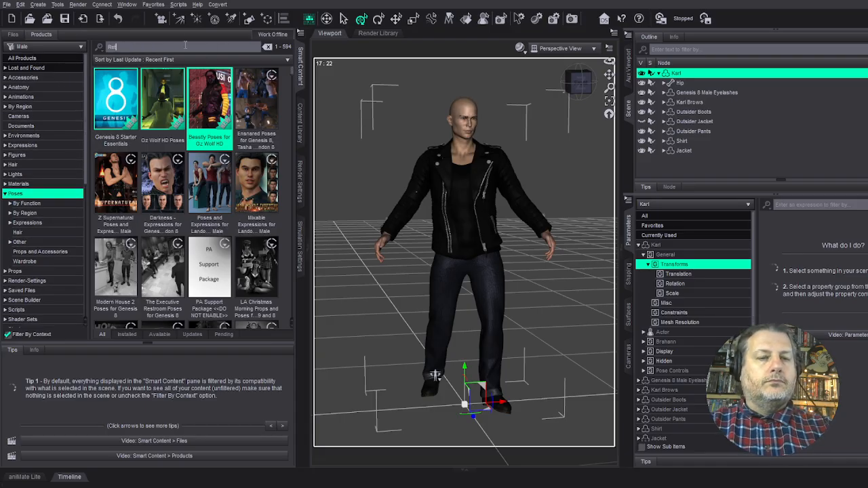
pyautogui.write('ro Hair')
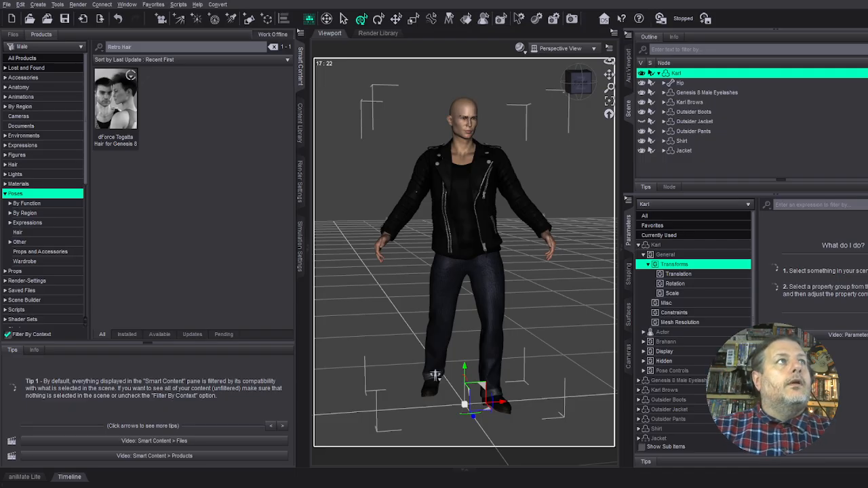
pyautogui.click(136, 141)
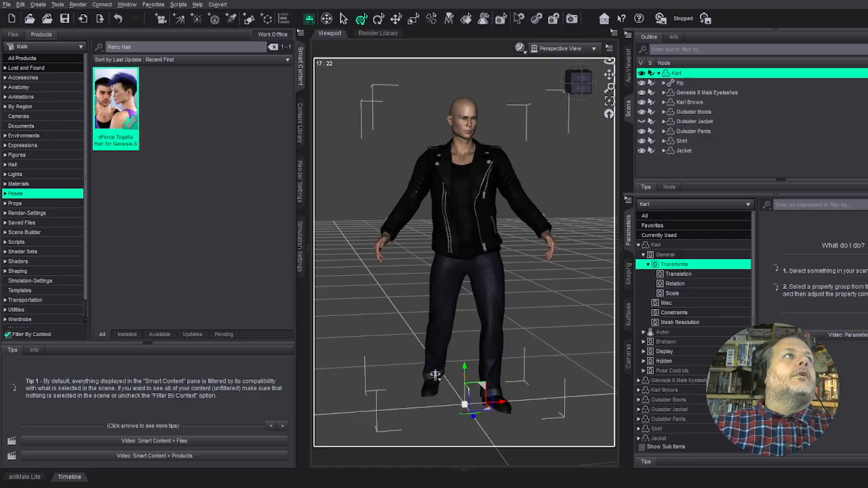
# Step: Add the Togatta Hair Genesis 8 Male to Karl from the installed hair product
pyautogui.doubleClick(115, 99)
pyautogui.click(12, 133)
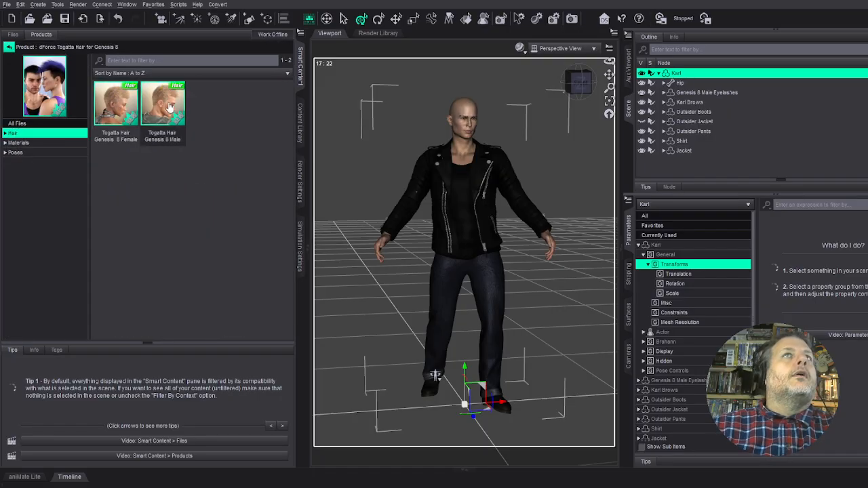
pyautogui.click(170, 108)
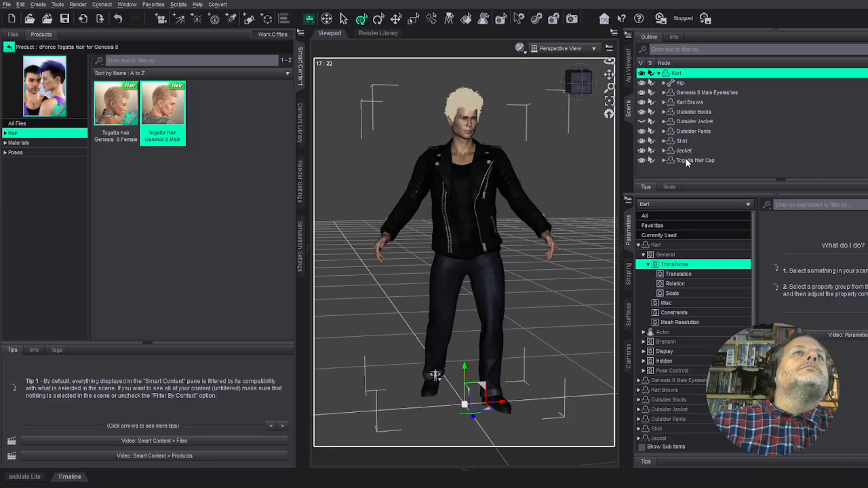
# Step: Select the Togatta Hair Cap and browse the Iray Hair Colors materials of the Togatta hair product
pyautogui.click(687, 162)
pyautogui.click(25, 143)
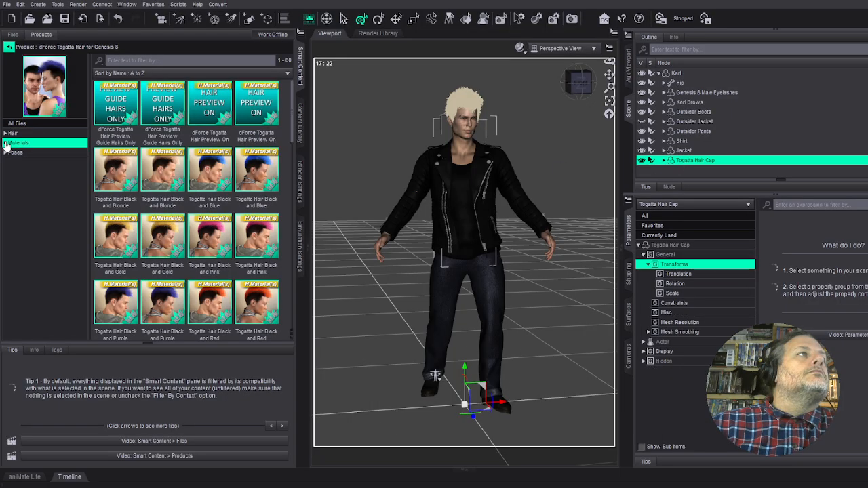
pyautogui.click(6, 143)
pyautogui.click(7, 153)
pyautogui.click(19, 163)
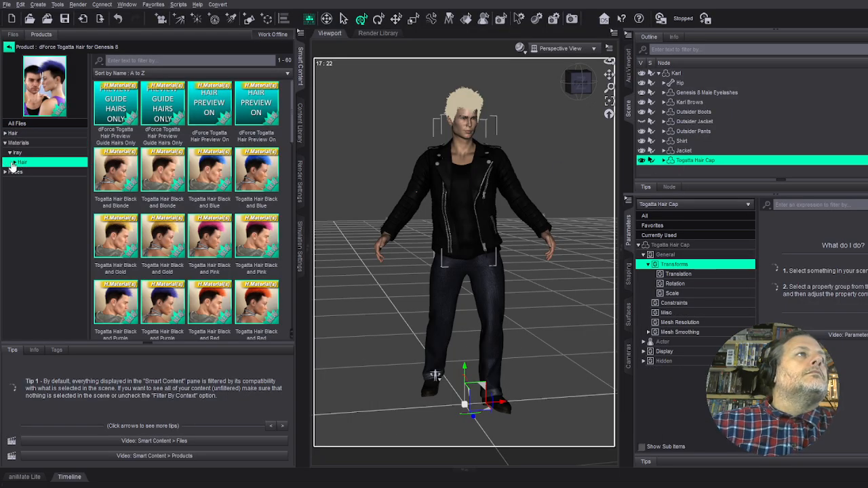
pyautogui.click(15, 164)
pyautogui.click(30, 172)
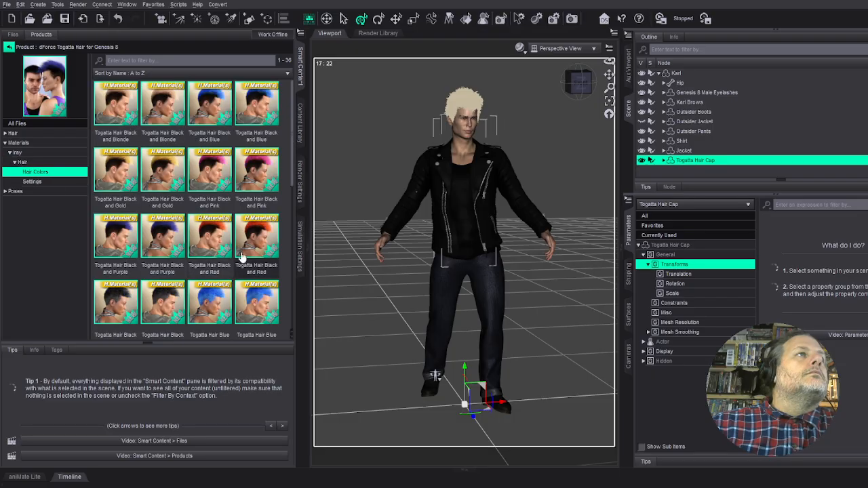
pyautogui.scroll(-5, 251, 261)
pyautogui.scroll(5, 274, 258)
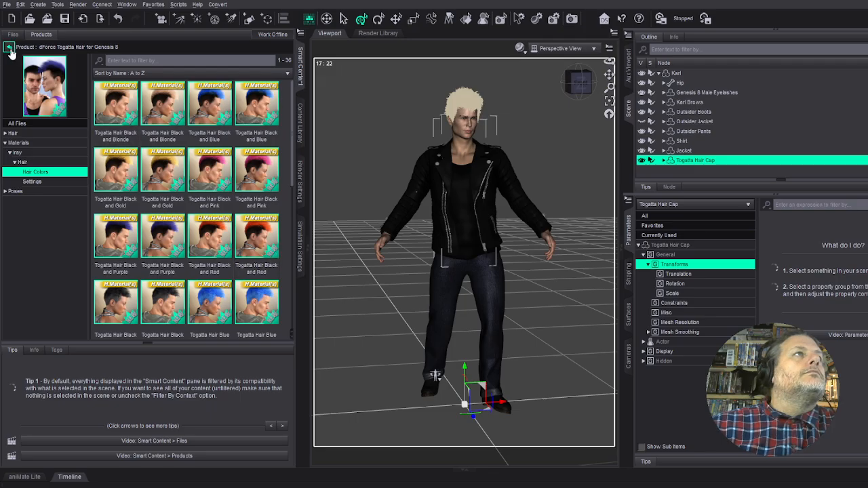
# Step: Try the Togatta Hair Black material on the hair, and apply Togatta Hair Dark Brown instead
pyautogui.doubleClick(165, 307)
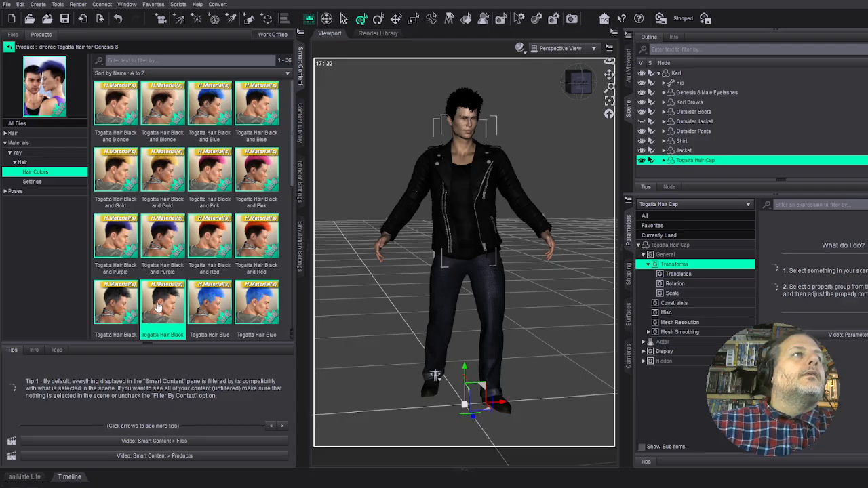
pyautogui.scroll(-3, 158, 306)
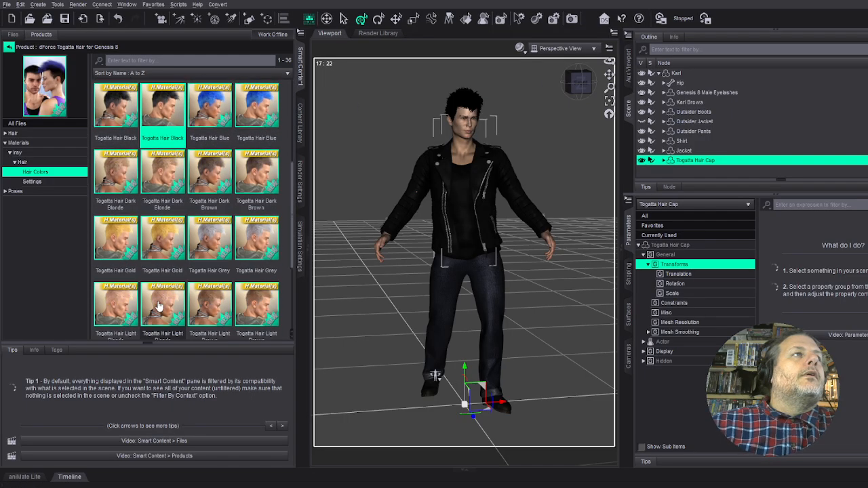
pyautogui.click(261, 169)
pyautogui.doubleClick(261, 170)
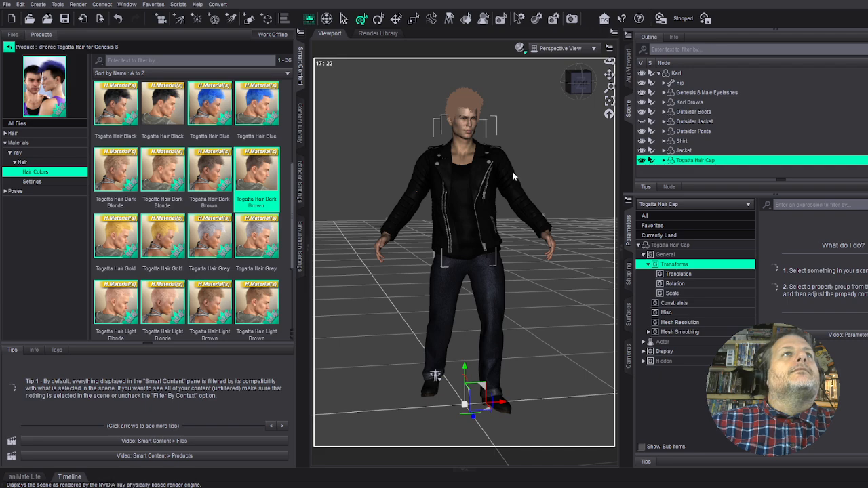
# Step: Frame the hair cap and examine Karl's head and hair up close in the NVIDIA Iray preview
pyautogui.click(609, 102)
pyautogui.moveTo(582, 95); pyautogui.dragTo(571, 73)
pyautogui.click(610, 102)
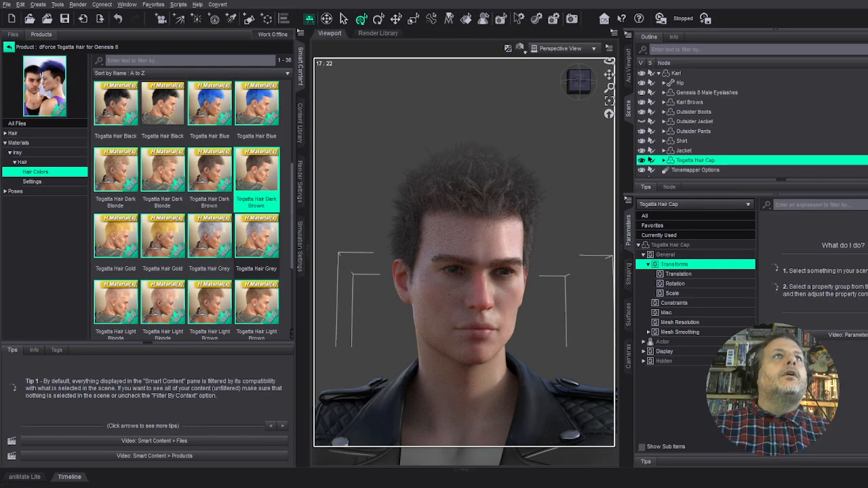
pyautogui.moveTo(609, 74); pyautogui.dragTo(610, 27)
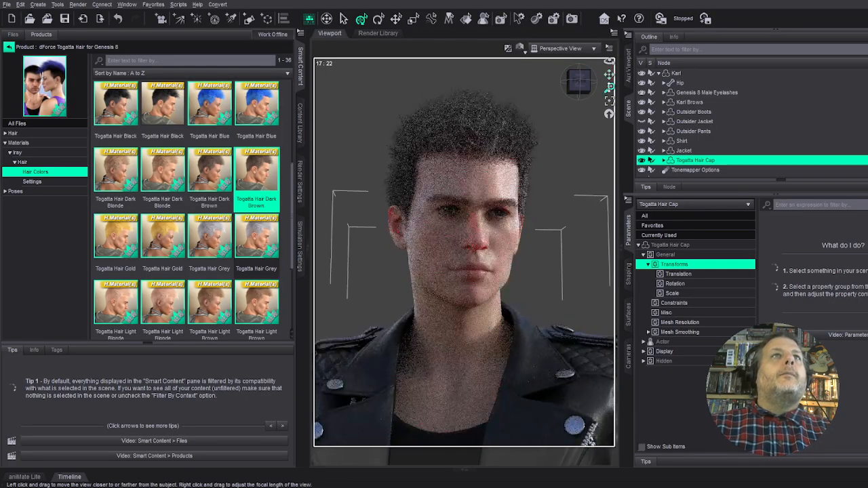
pyautogui.moveTo(610, 89); pyautogui.dragTo(592, 107)
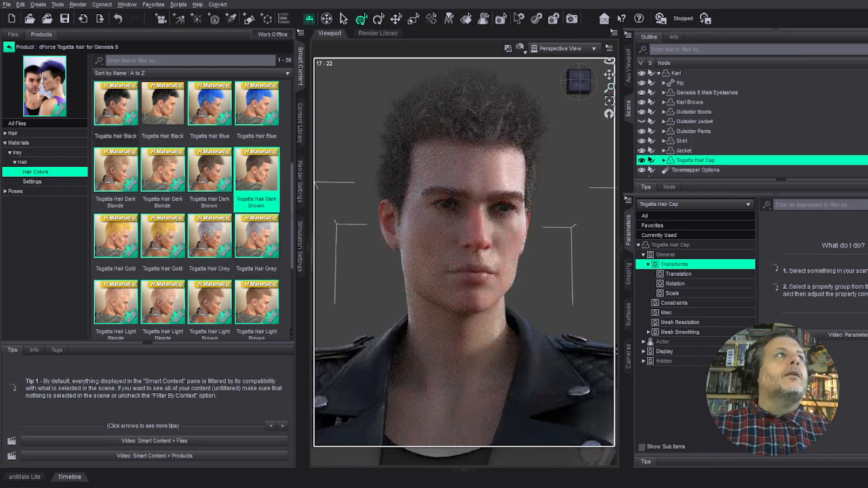
# Step: Return to the product list, clear the "Retro Hair" filter and browse the Expressions category under Poses
pyautogui.click(9, 47)
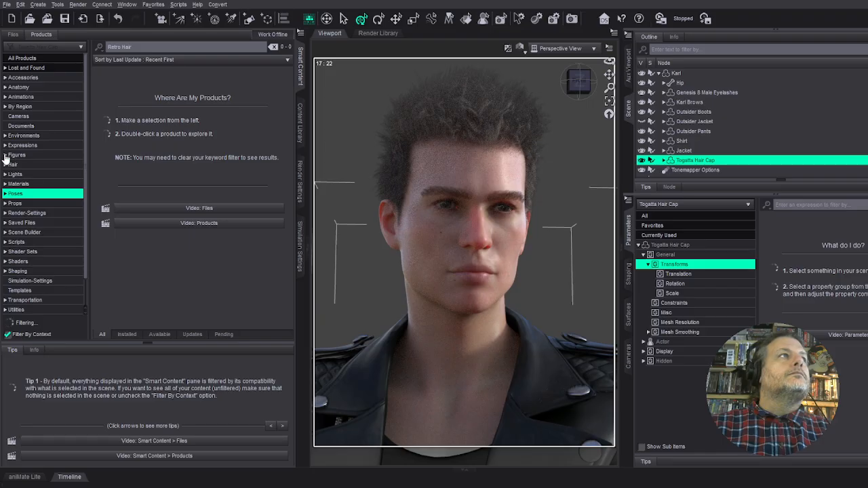
pyautogui.click(5, 194)
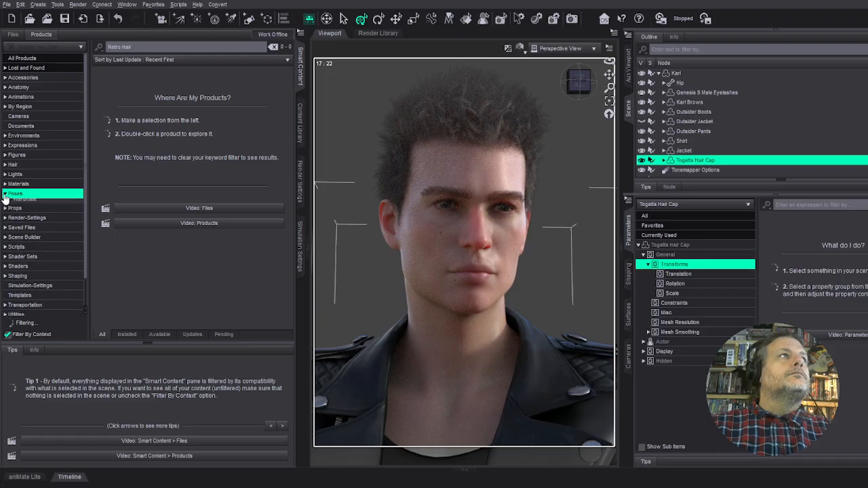
pyautogui.click(273, 47)
pyautogui.click(22, 223)
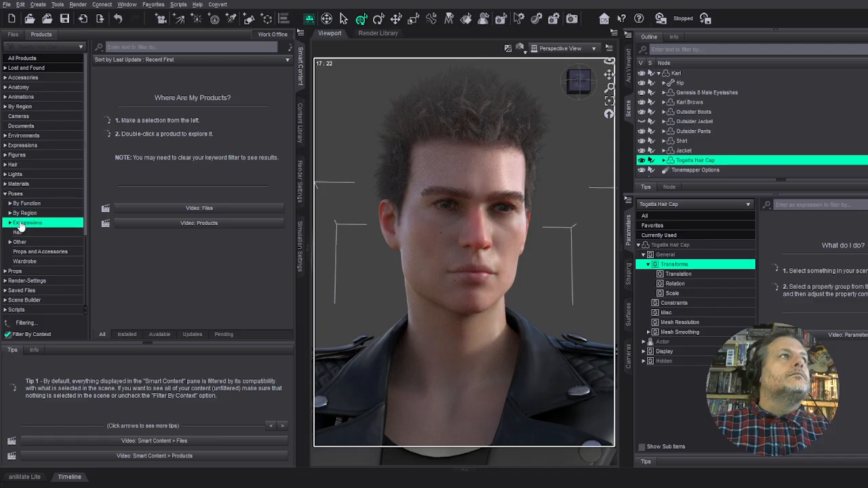
pyautogui.click(10, 222)
pyautogui.click(27, 232)
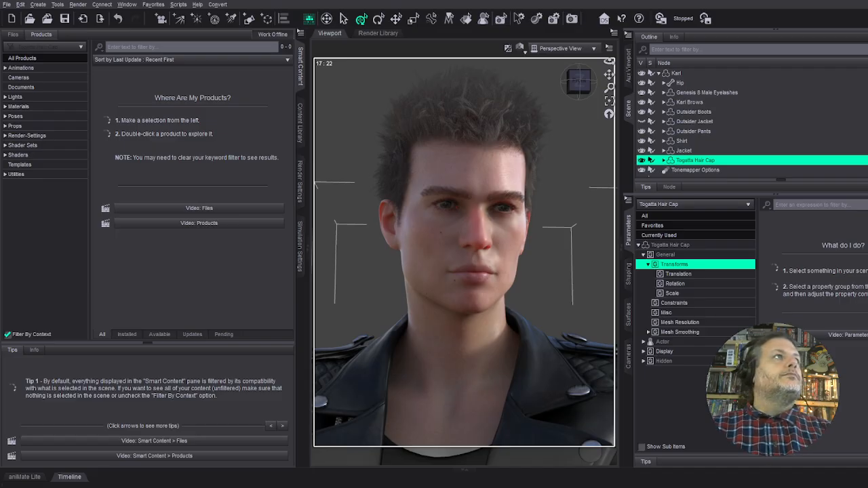
# Step: Search all products for "supernatural" and for "Z Supernatural"
pyautogui.click(131, 48)
pyautogui.write('supernatural')
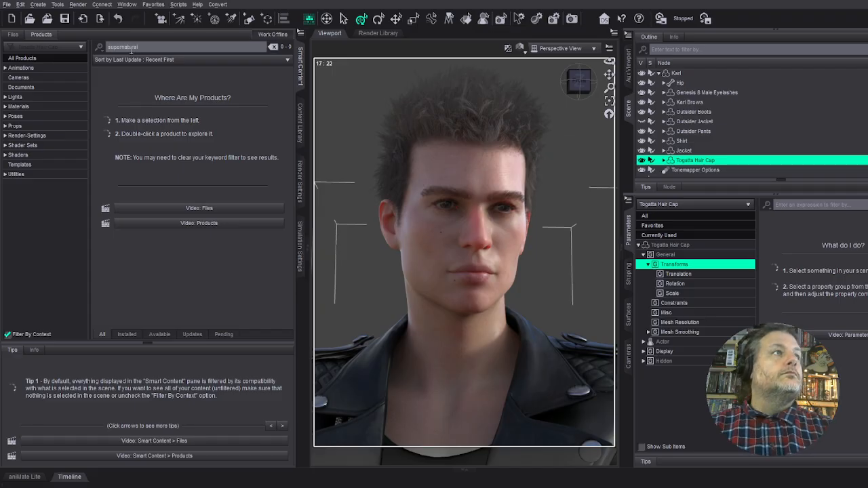
pyautogui.press('Return')
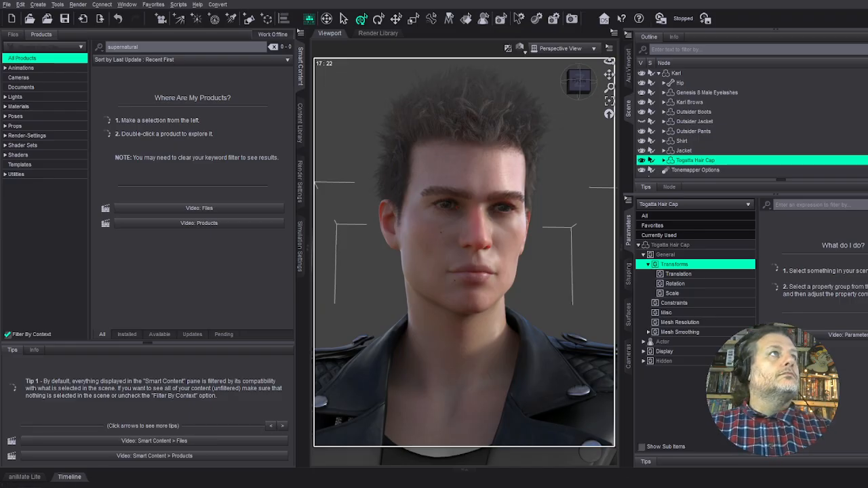
pyautogui.hotkey('ctrl', 'a')
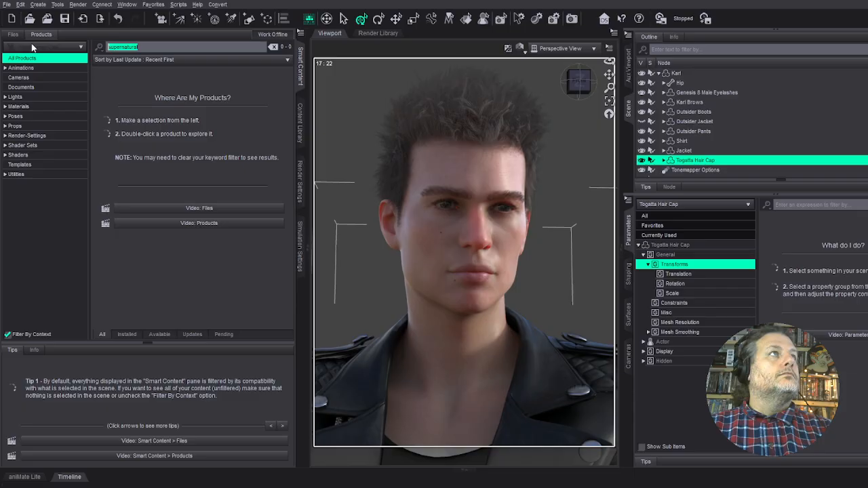
pyautogui.write('Z Supernatural')
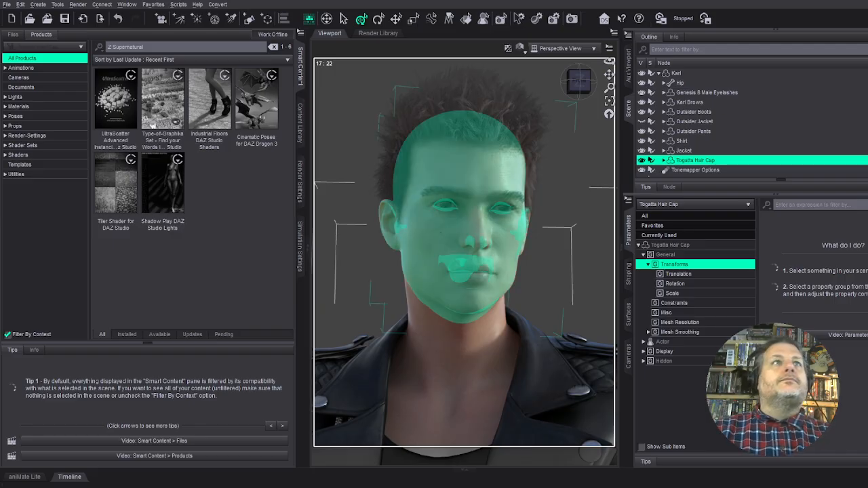
pyautogui.moveTo(574, 81); pyautogui.dragTo(620, 79)
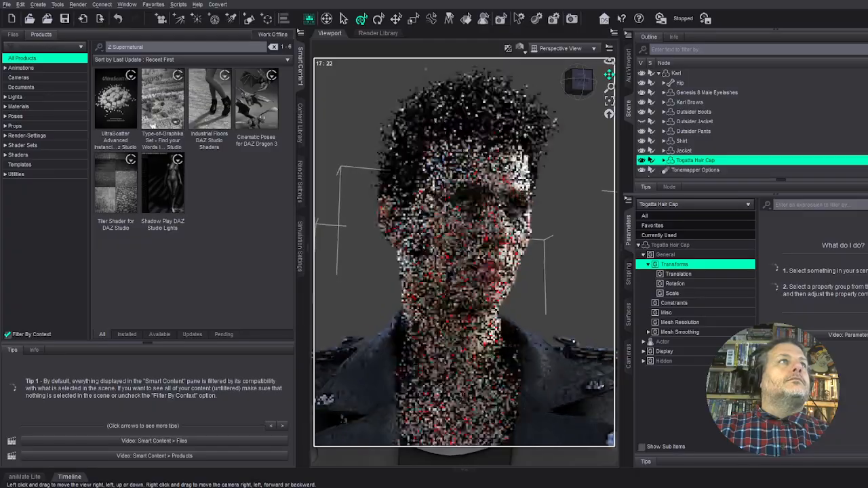
pyautogui.click(300, 184)
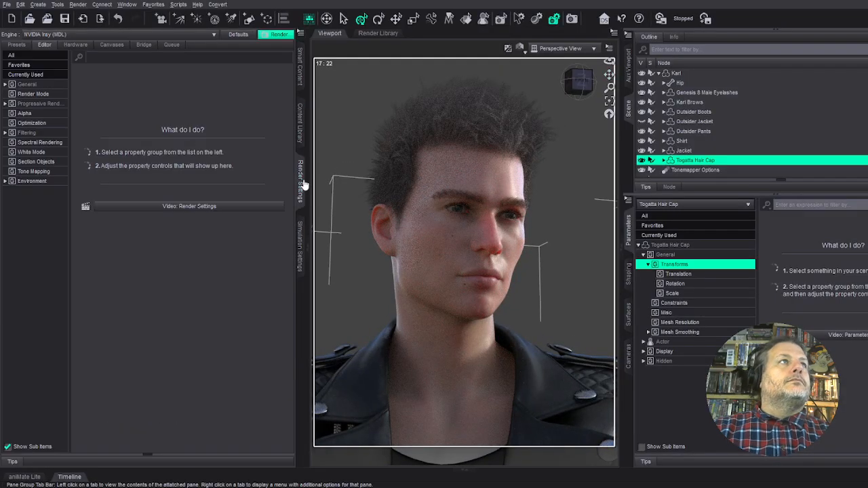
pyautogui.click(300, 67)
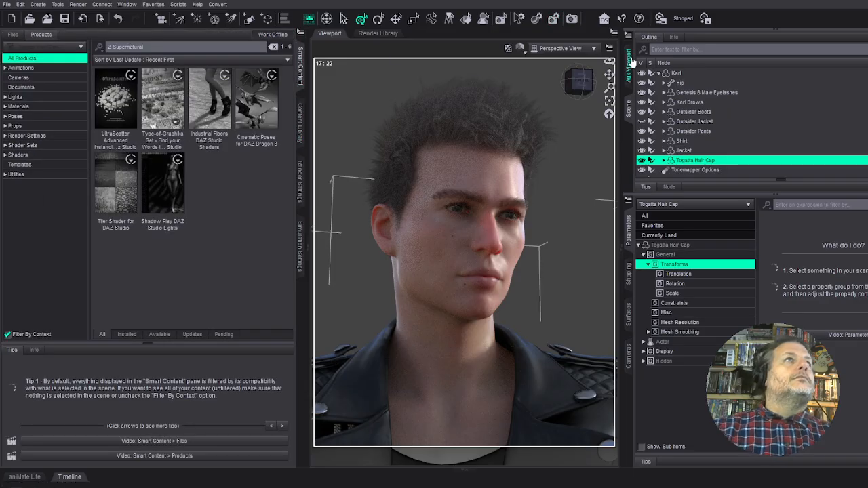
# Step: Select Karl, search the installed products for "karl" and open Karl HD for Landon 8
pyautogui.click(665, 73)
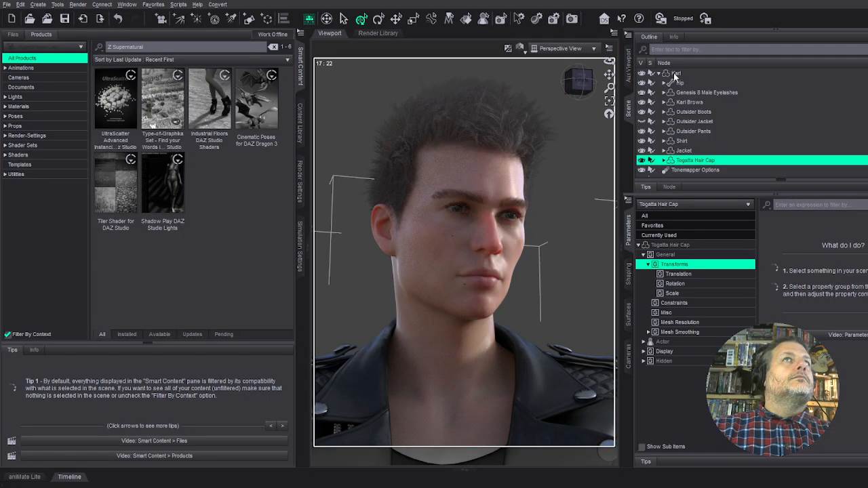
pyautogui.click(170, 49)
pyautogui.write('karl')
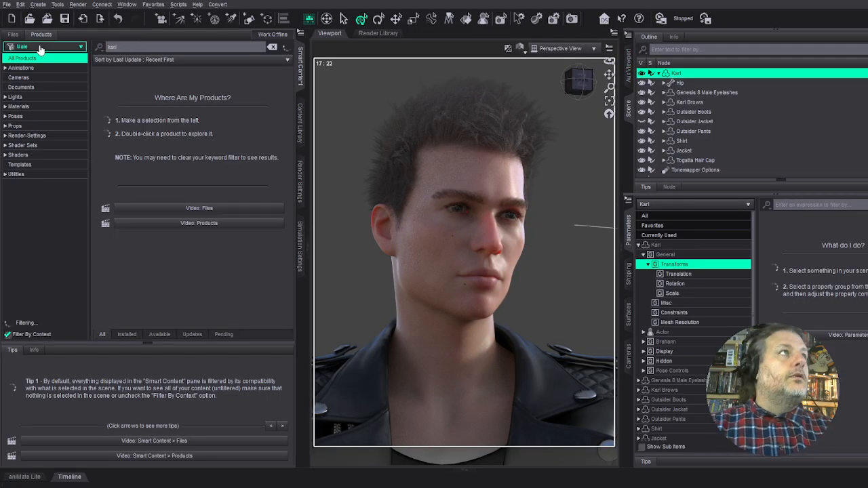
pyautogui.click(120, 335)
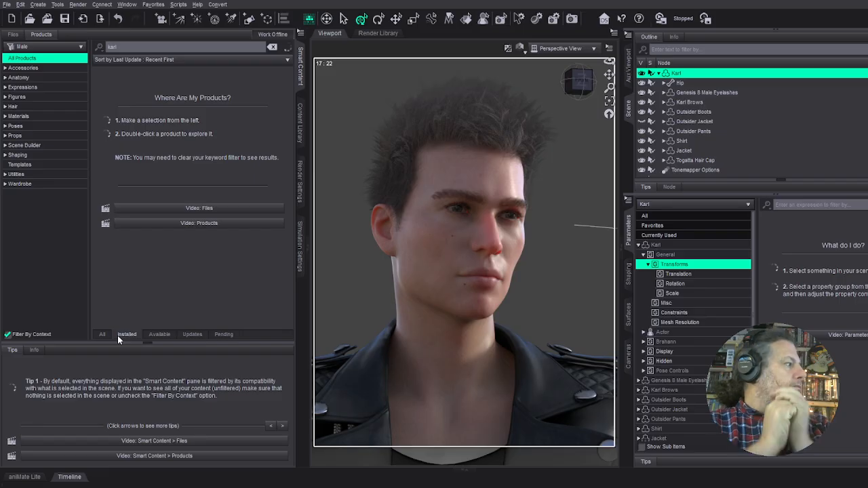
pyautogui.click(117, 335)
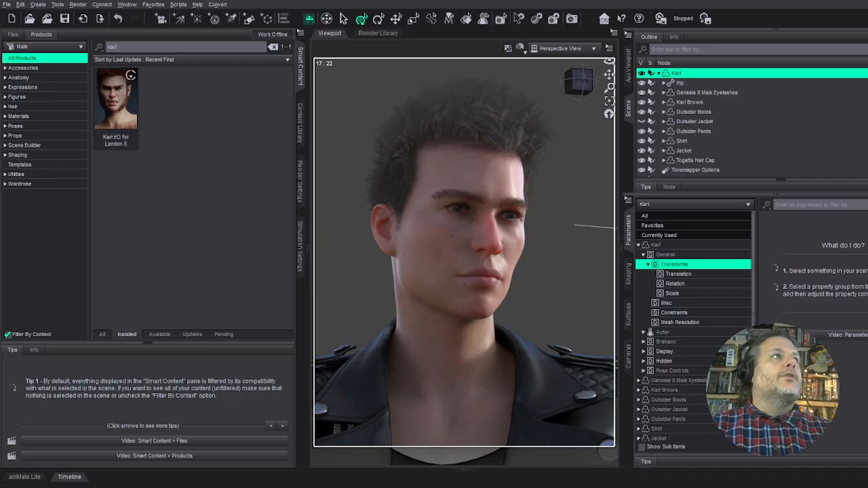
pyautogui.doubleClick(114, 105)
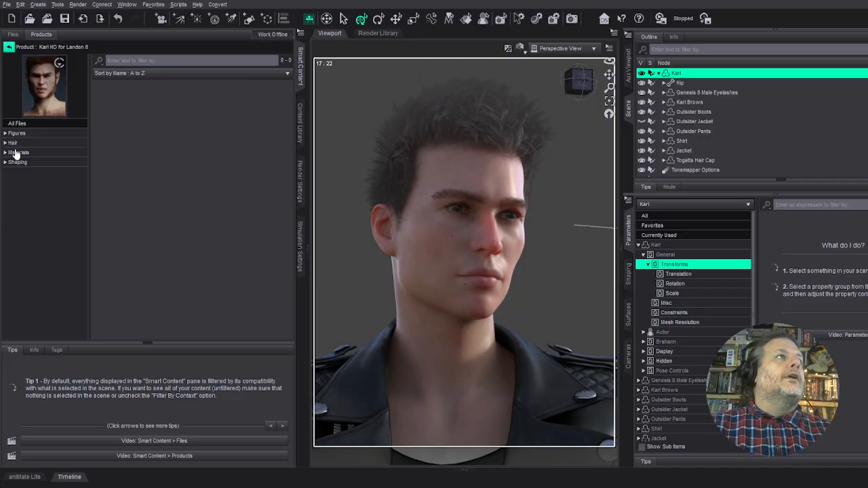
# Step: Switch the viewport from Iray to textured shading and apply the Karl Eyes 05 eye color from the product's Iray materials
pyautogui.click(15, 153)
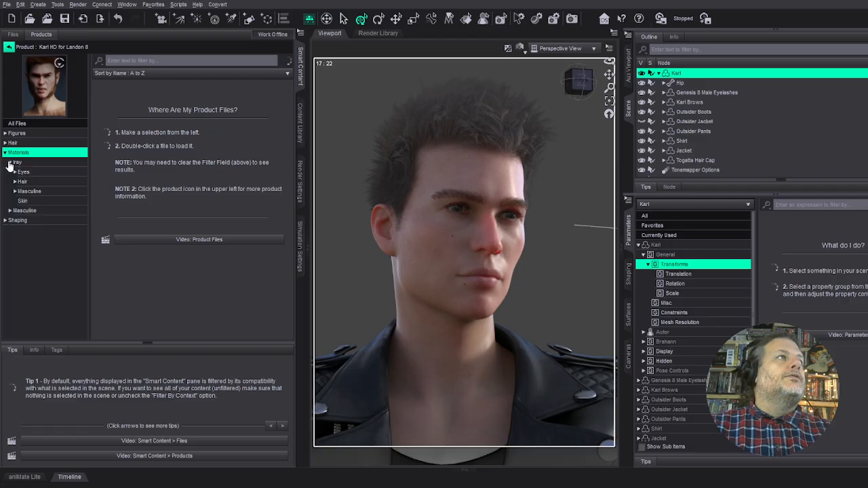
pyautogui.click(21, 171)
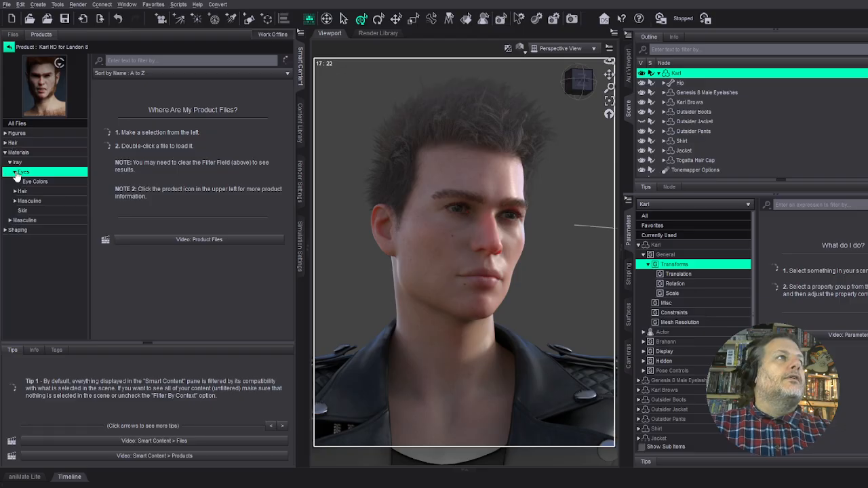
pyautogui.click(34, 181)
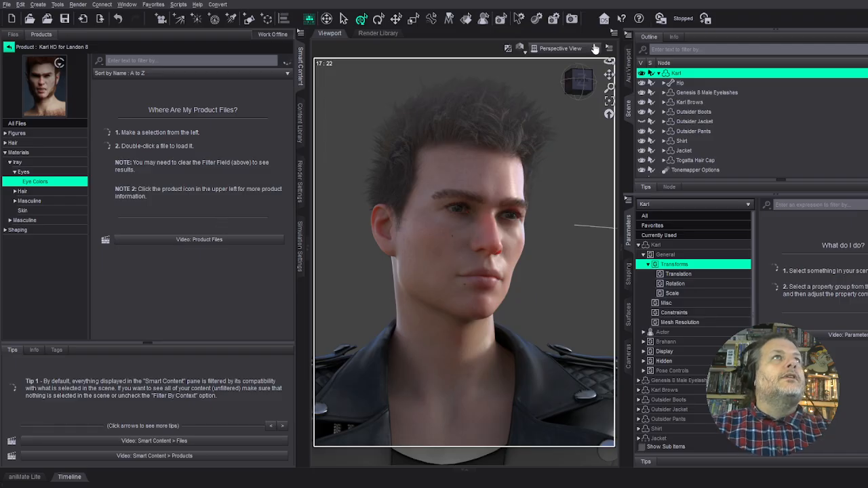
pyautogui.click(521, 50)
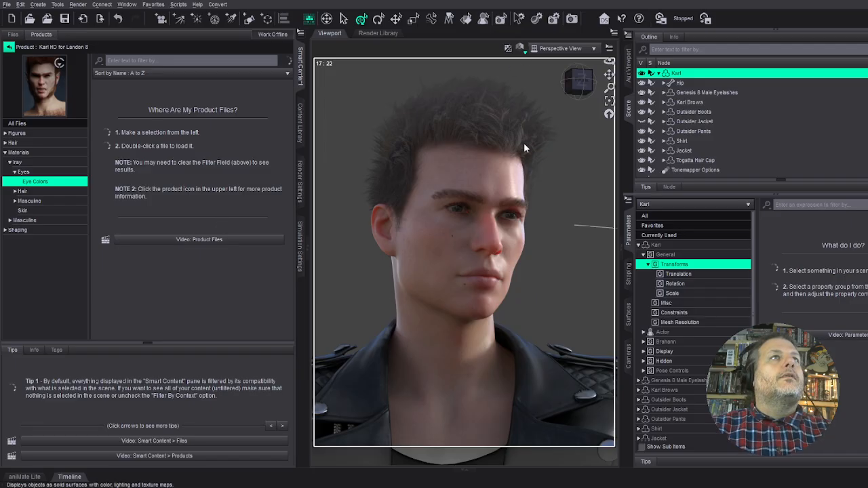
pyautogui.click(524, 141)
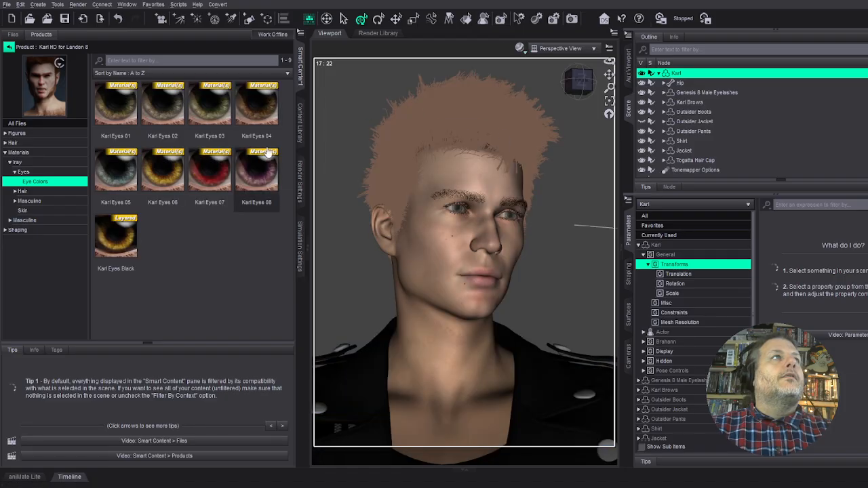
pyautogui.click(117, 177)
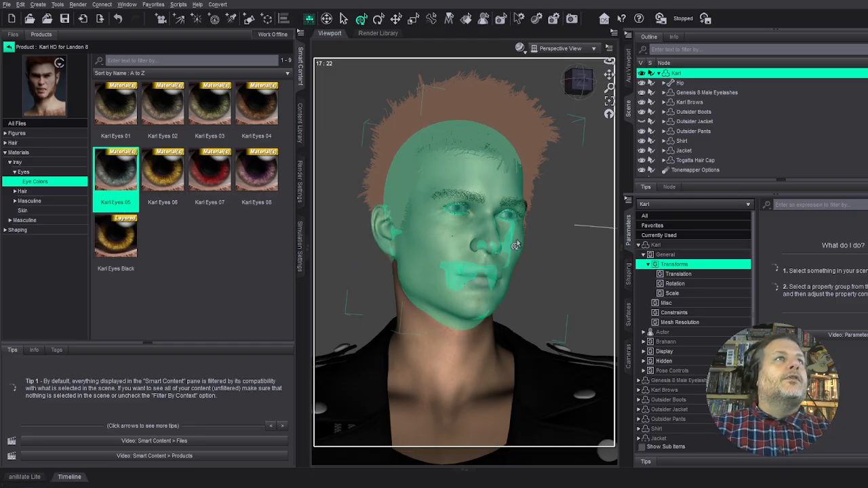
# Step: Browse the content library to the People > Genesis 9 folder of the creator's own 2022 library
pyautogui.click(301, 126)
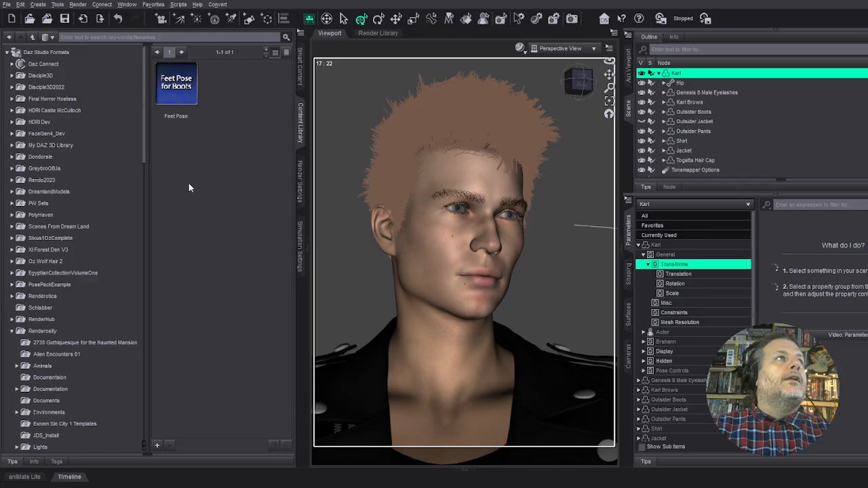
pyautogui.click(11, 331)
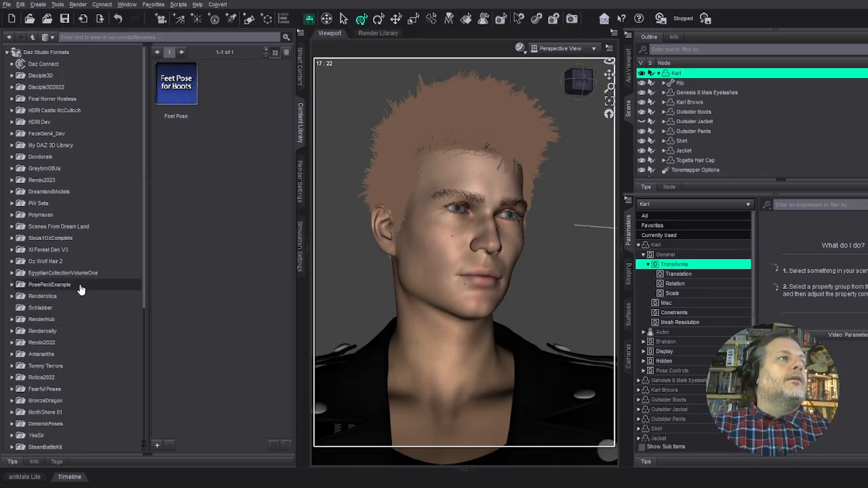
pyautogui.scroll(-6, 82, 287)
pyautogui.click(40, 399)
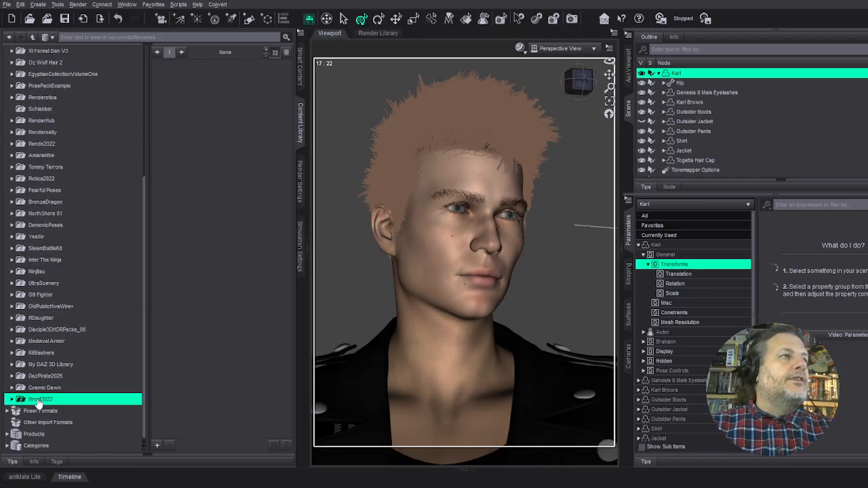
pyautogui.click(11, 400)
pyautogui.click(17, 411)
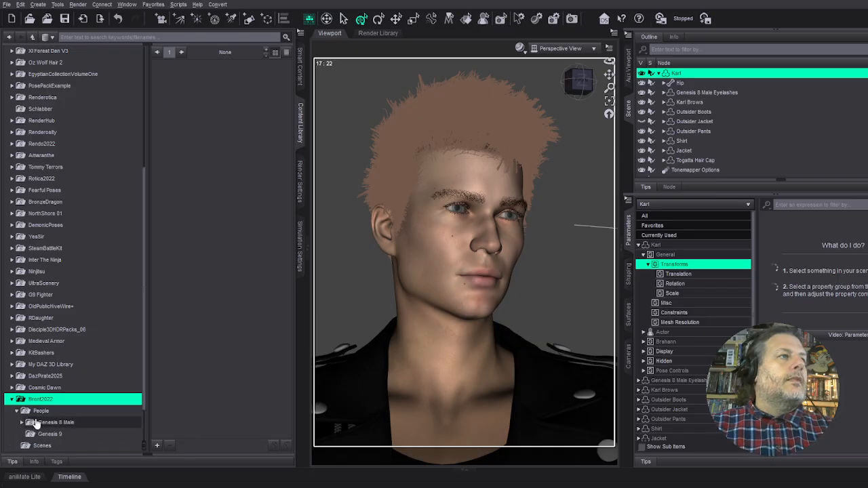
pyautogui.click(50, 434)
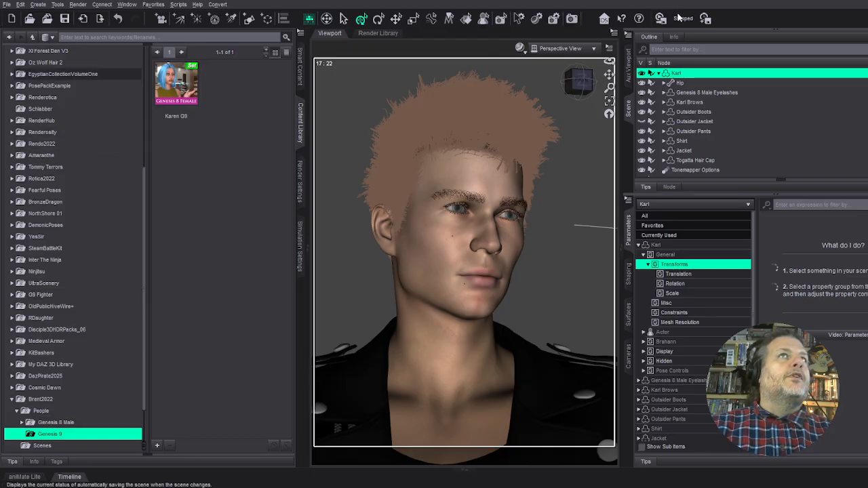
# Step: Save the framed character as a set in the Genesis 9 folder under the character's full name and save a bannered thumbnail for it
pyautogui.moveTo(609, 87); pyautogui.dragTo(610, 81)
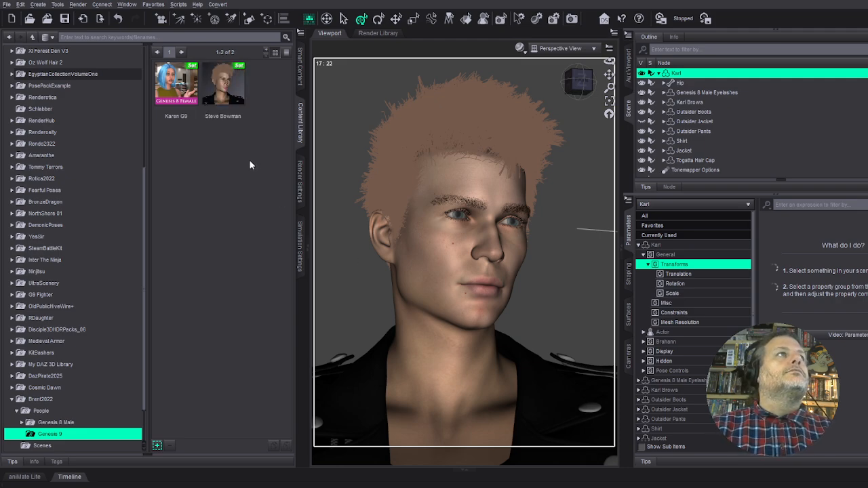
pyautogui.click(228, 100)
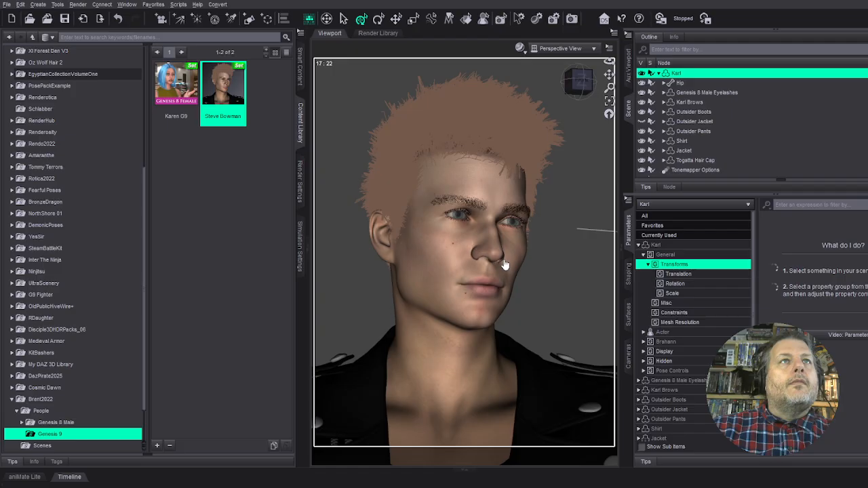
pyautogui.hotkey('ctrl', 's')
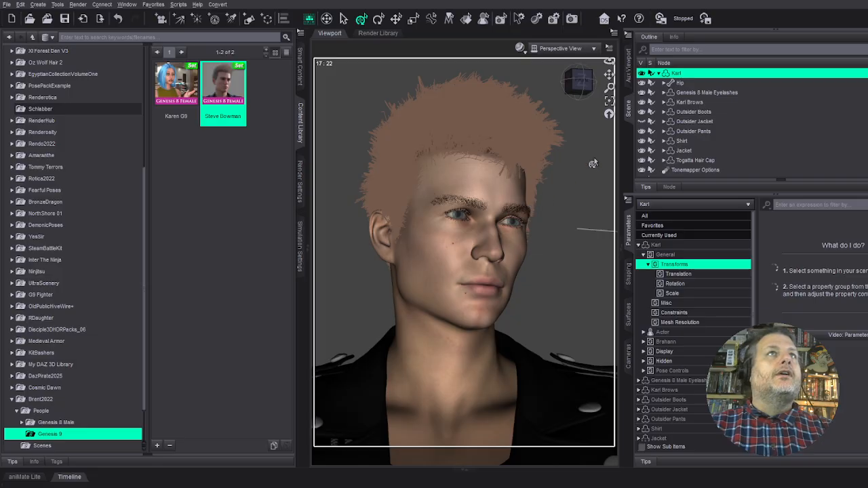
# Step: Frame the whole figure and adjust the Right Shoulder Bend's Bend rotation to lower the right arm closer to the body
pyautogui.click(609, 101)
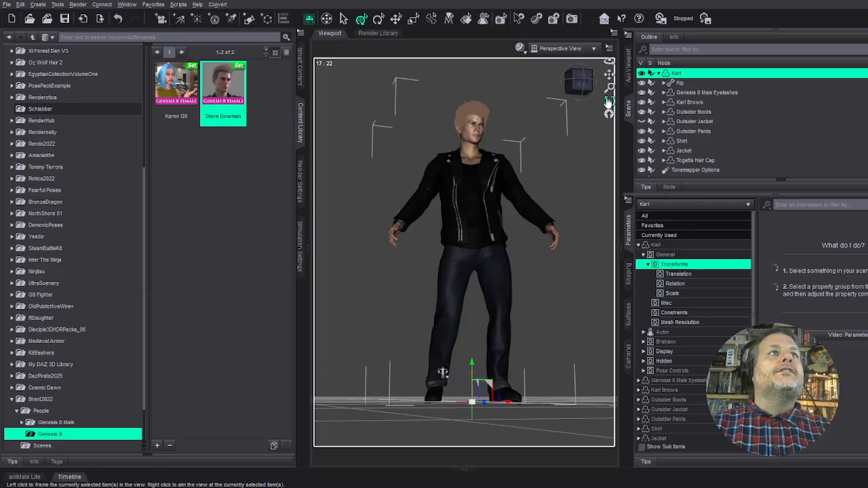
pyautogui.moveTo(578, 80); pyautogui.dragTo(577, 99)
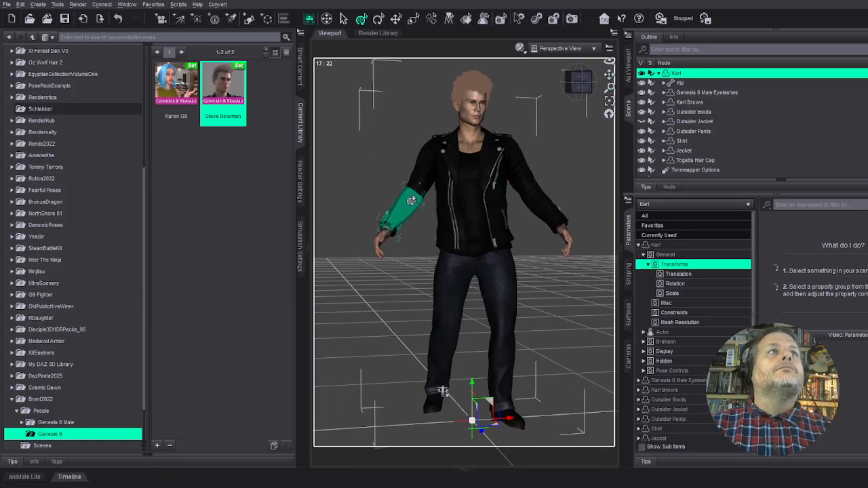
pyautogui.click(415, 189)
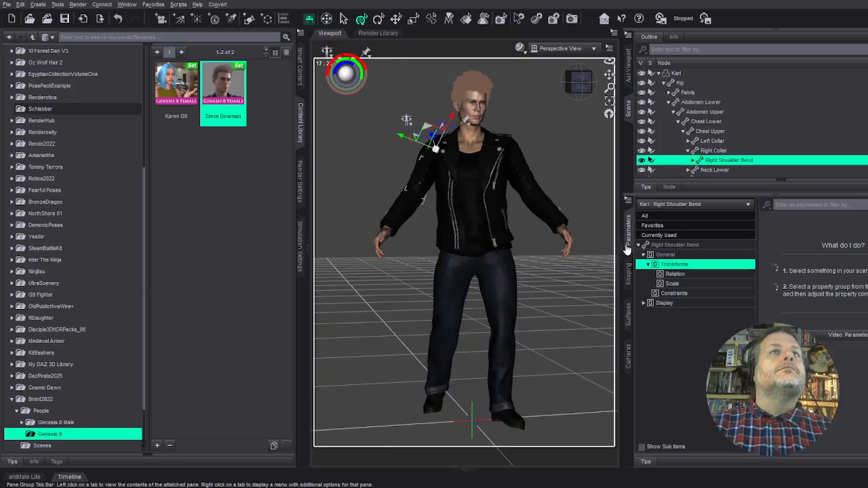
pyautogui.click(676, 275)
pyautogui.moveTo(856, 242); pyautogui.dragTo(867, 242)
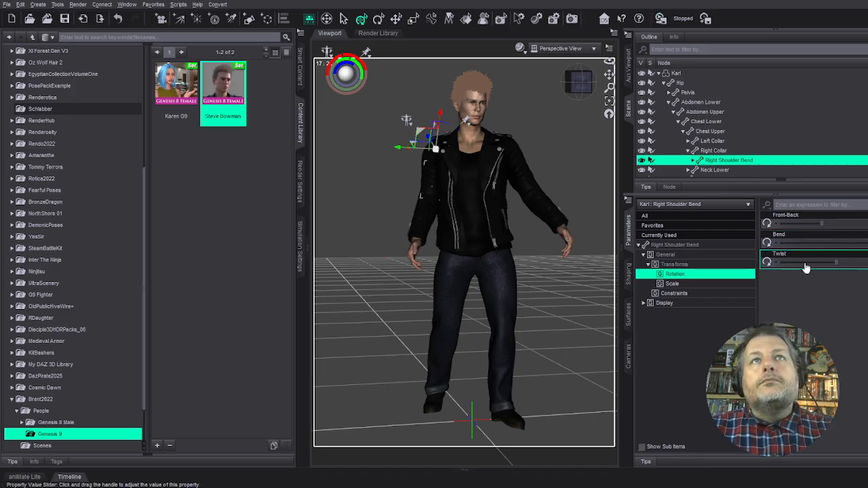
# Step: Select the Right Forearm Bend bone beneath the right shoulder and increase its Twist rotation to turn the hand
pyautogui.click(693, 161)
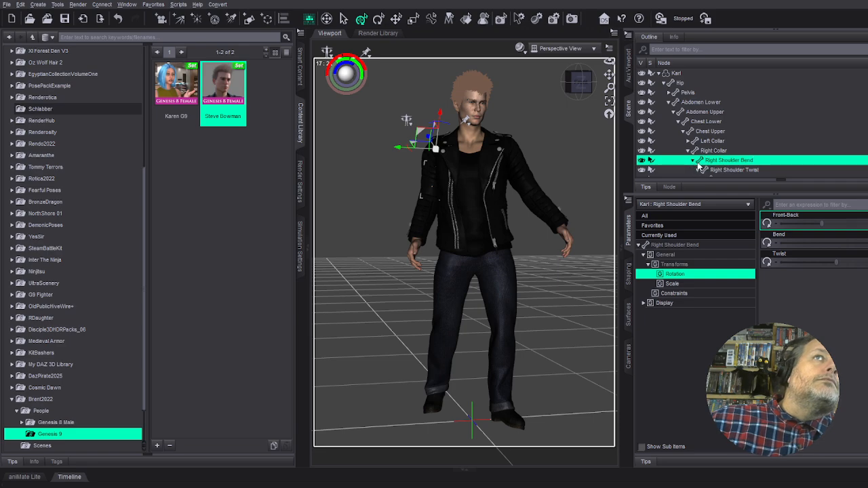
pyautogui.scroll(-2, 699, 165)
pyautogui.click(747, 154)
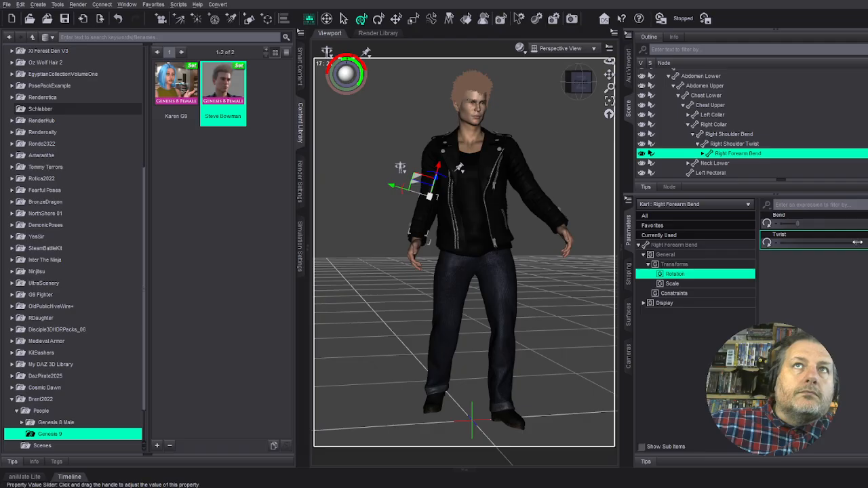
pyautogui.moveTo(857, 242); pyautogui.dragTo(867, 242)
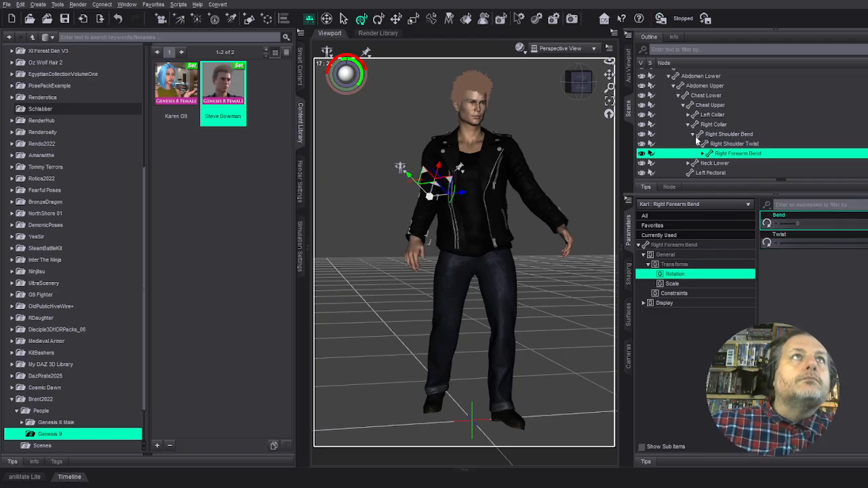
# Step: Set the render's image name to the character's full name and open the Progressive Rendering settings
pyautogui.click(303, 183)
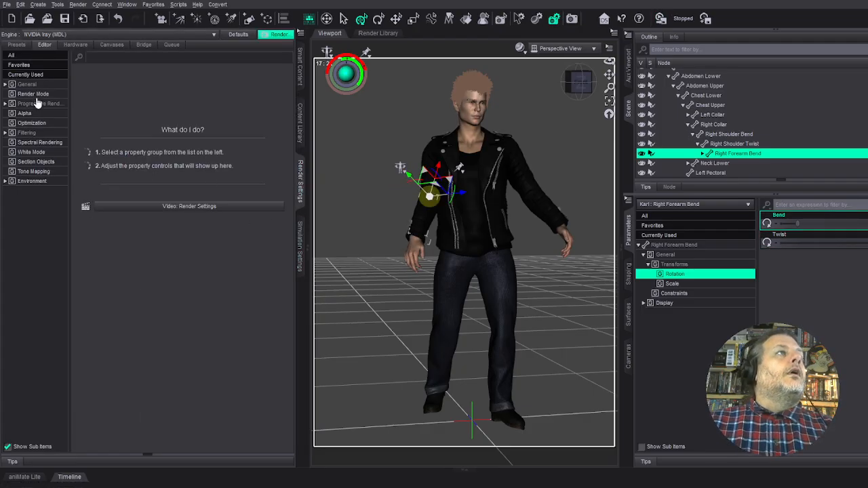
pyautogui.click(29, 76)
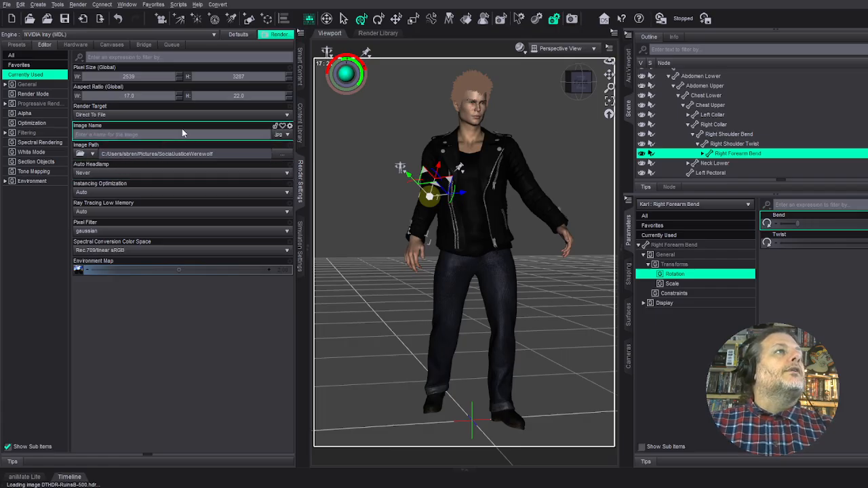
pyautogui.click(150, 132)
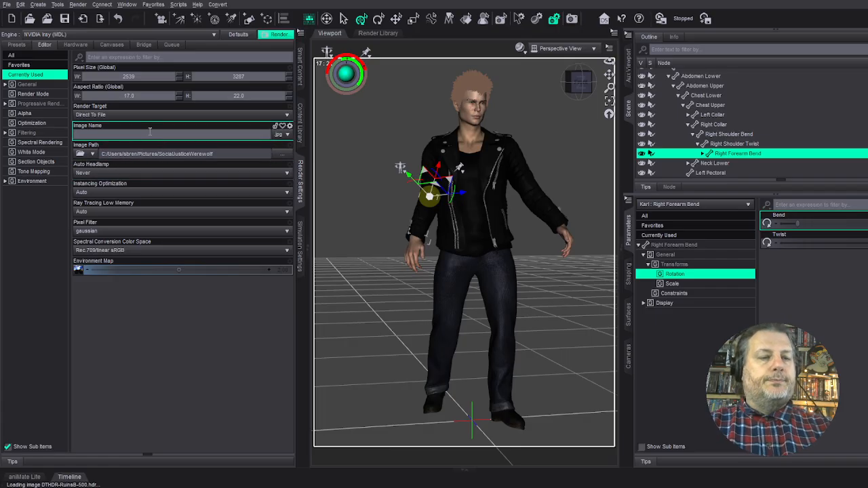
pyautogui.write('Steve Bowe')
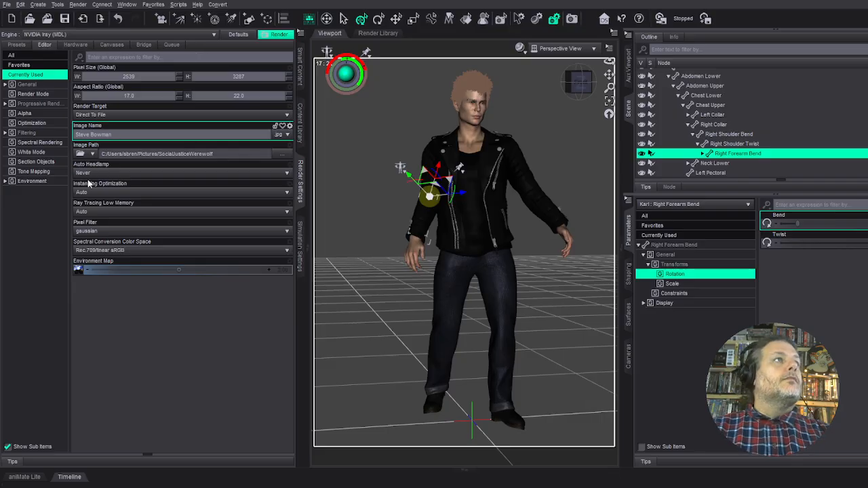
pyautogui.click(40, 105)
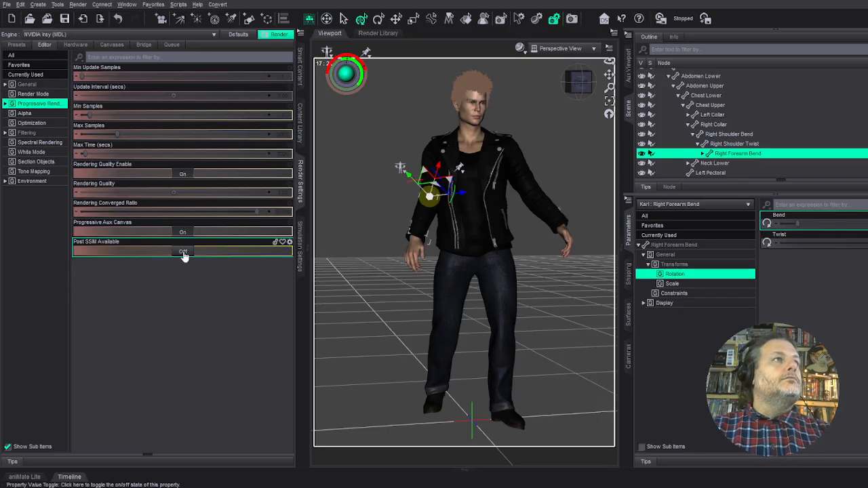